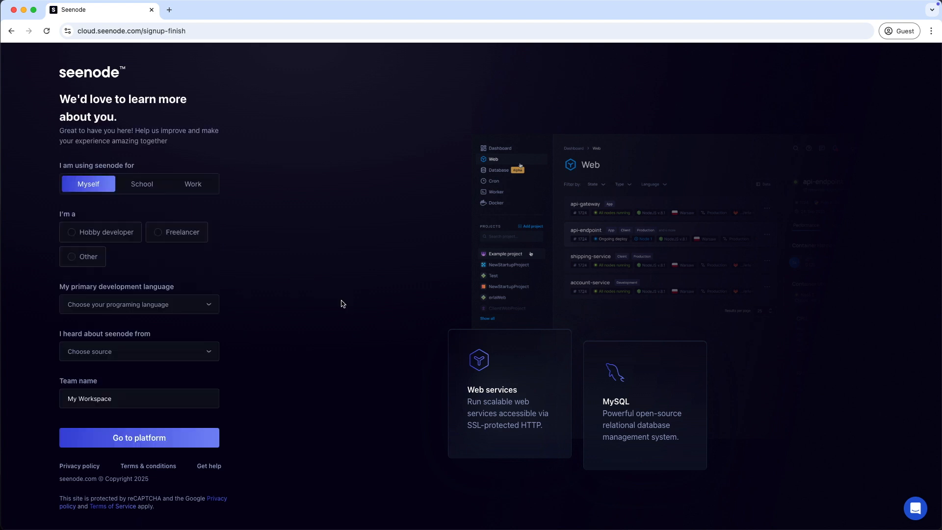
Answer the survey as a hobby developer using Python, with Other as the referral source
click(119, 238)
click(154, 311)
click(84, 325)
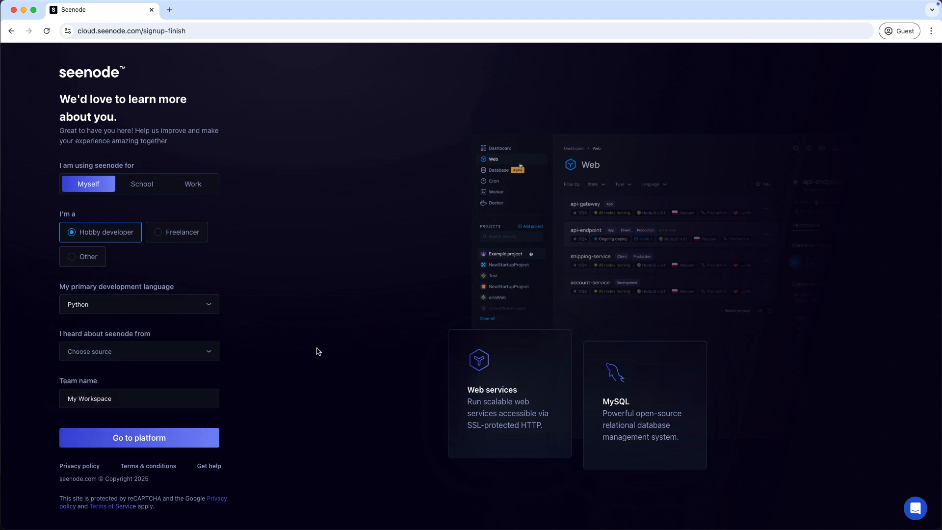
click(161, 357)
scroll(161, 379, down, 2)
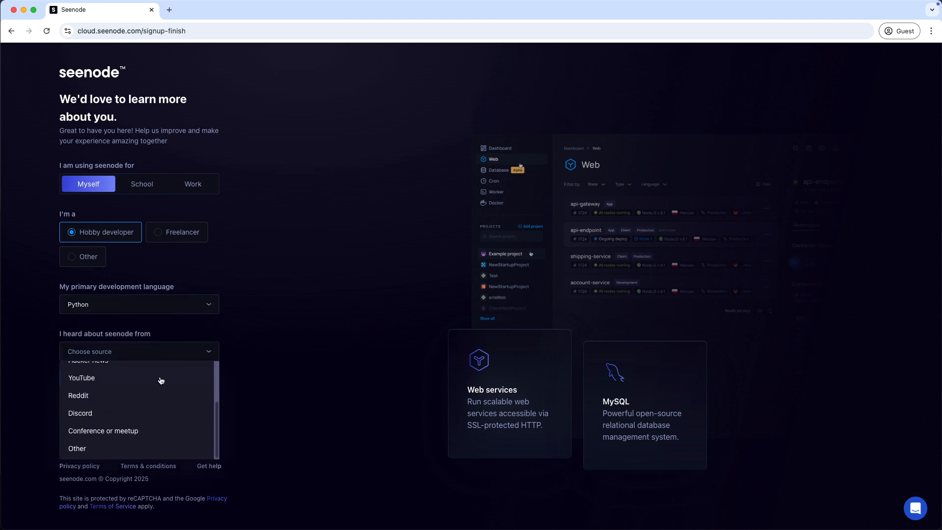
click(87, 448)
Replace the default team name My Workspace with a custom name and enter the platform
drag(124, 397, 63, 401)
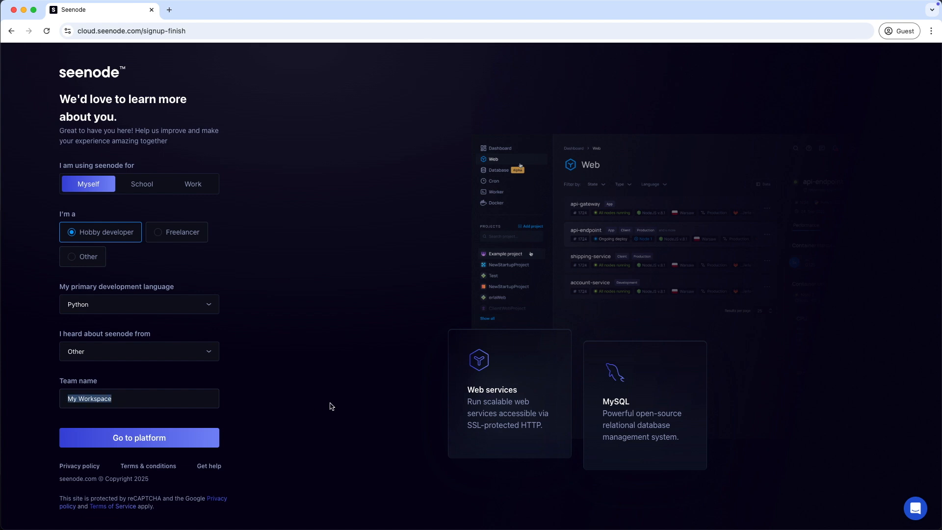
text(Andreas)
click(175, 446)
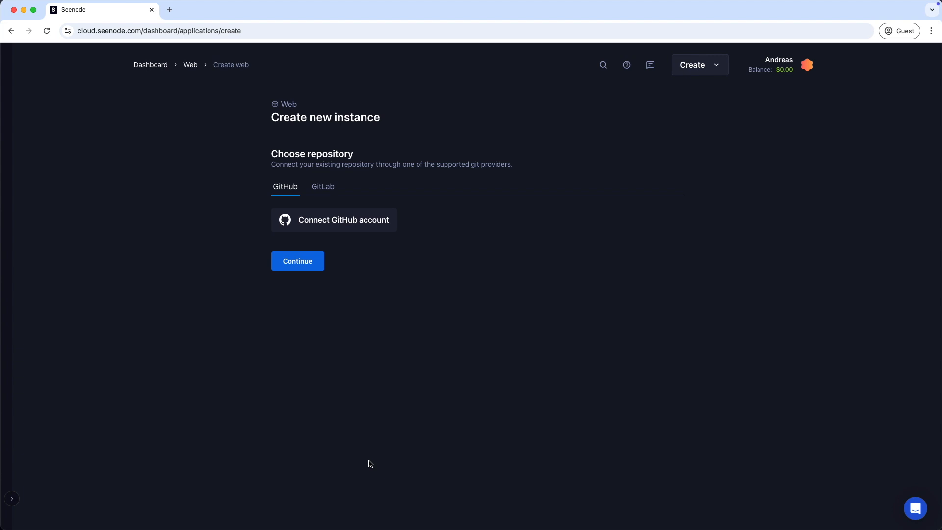
Return to the empty Web services dashboard, then move to the GitHub deployment-demo repository
click(146, 66)
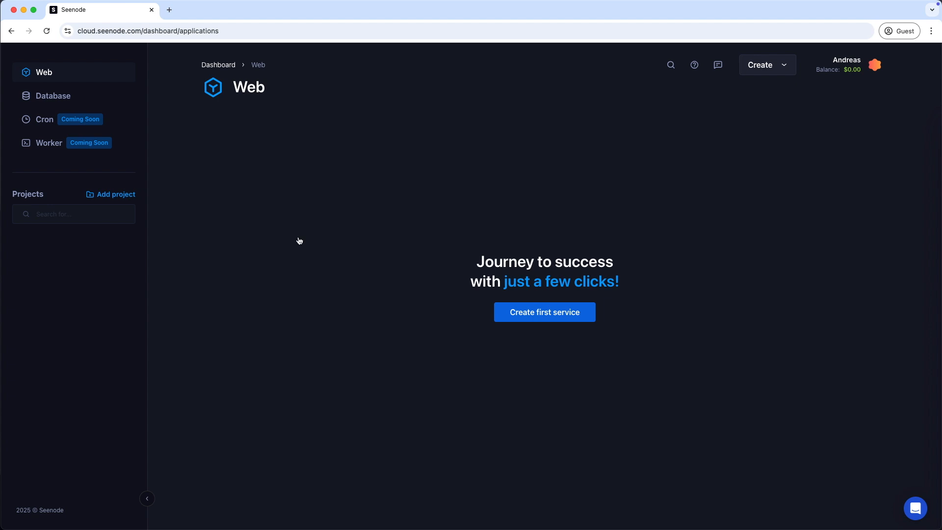
key(ctrl+Right)
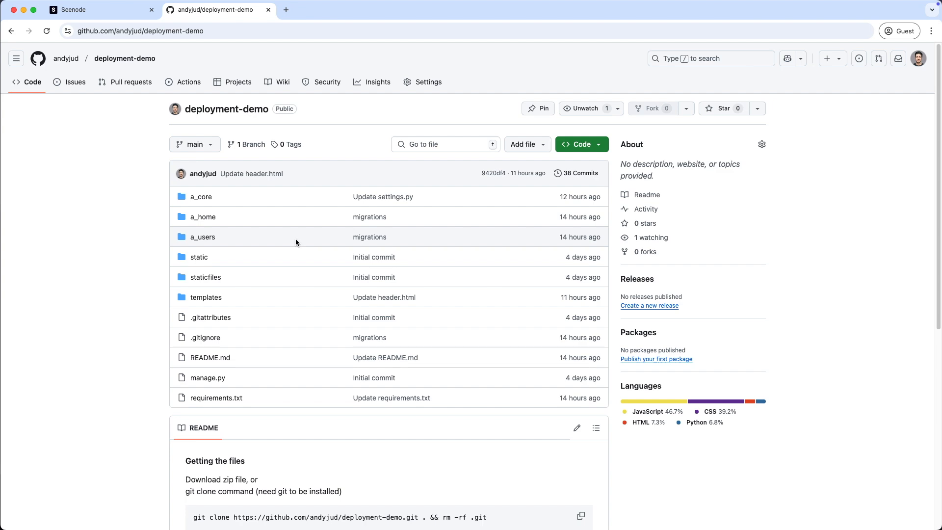
Copy the git clone command from the deployment-demo README
scroll(333, 309, down, 5)
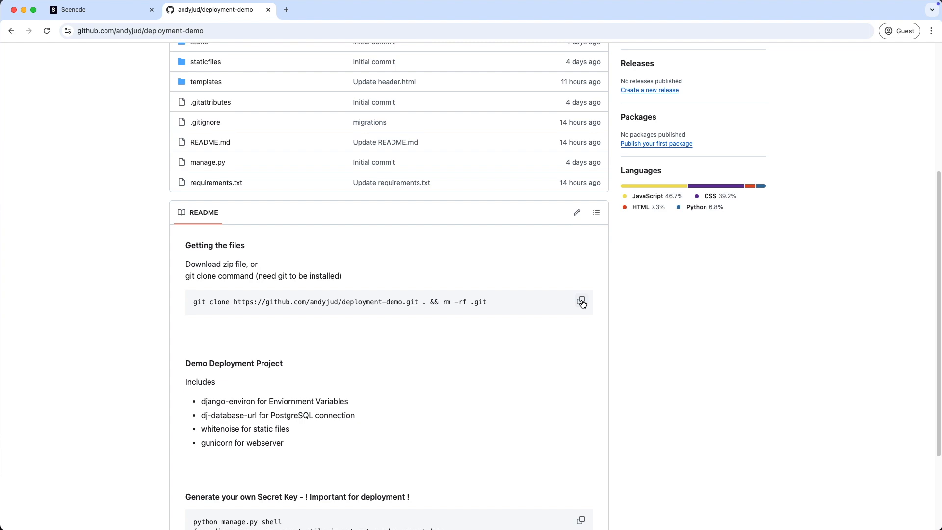
click(581, 302)
Clone the deployment-demo repository into deployment-seenode from a new VS Code terminal
key(super+Tab)
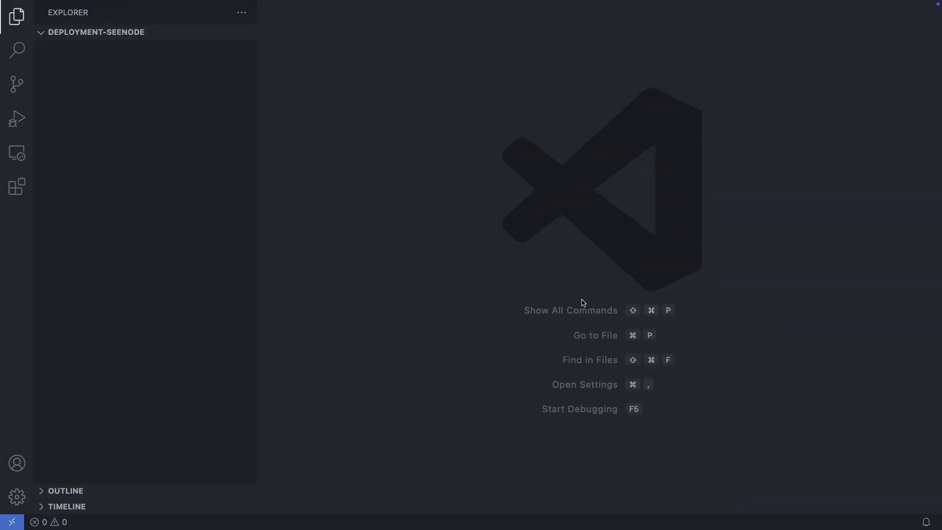
click(210, 6)
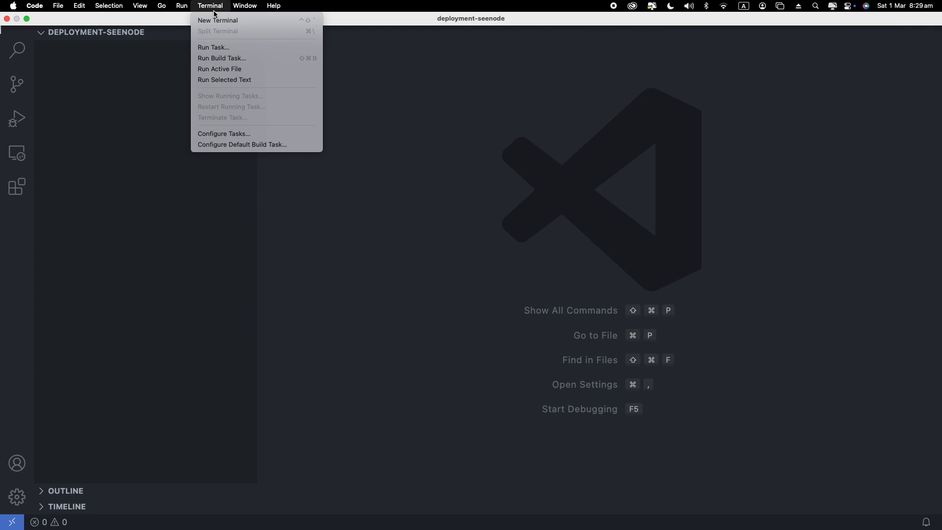
click(216, 19)
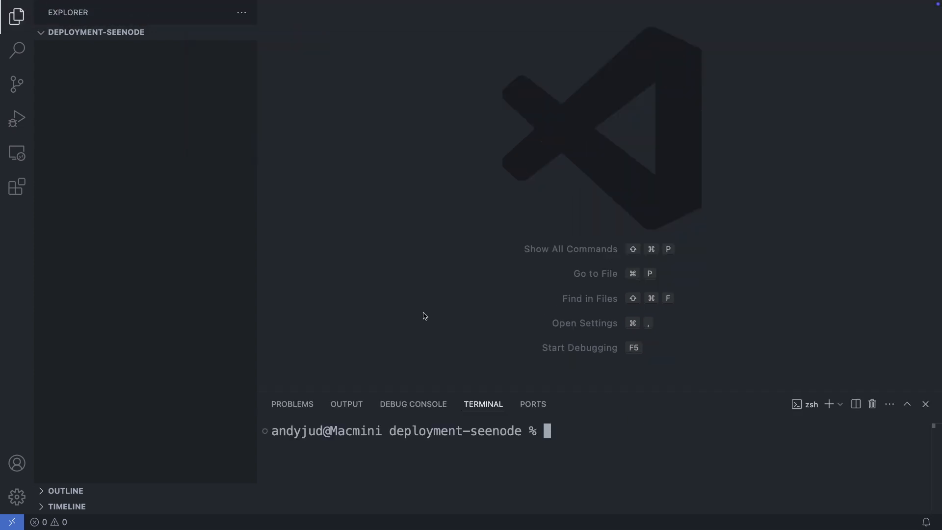
key(super+v)
key(Return)
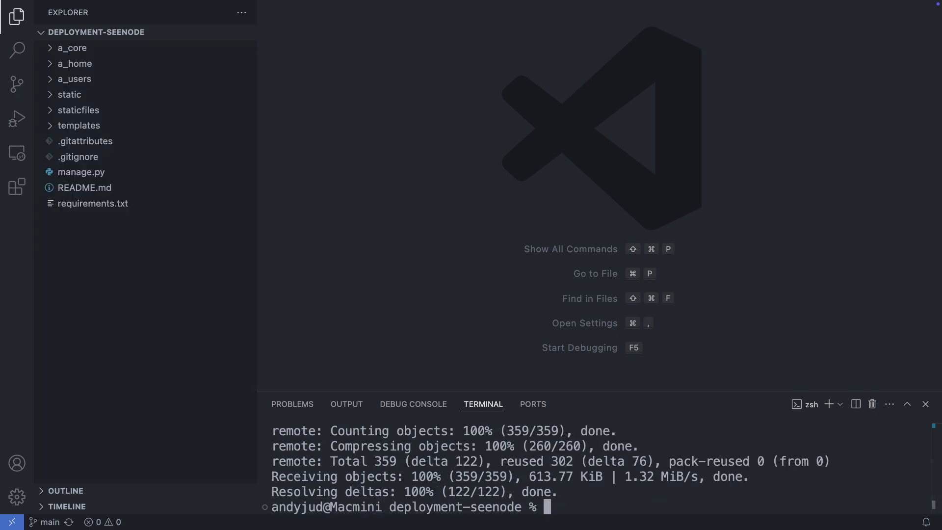
Create and activate a venv, upgrade pip, install requirements.txt, and view requirements.txt
click(570, 508)
key(super+v)
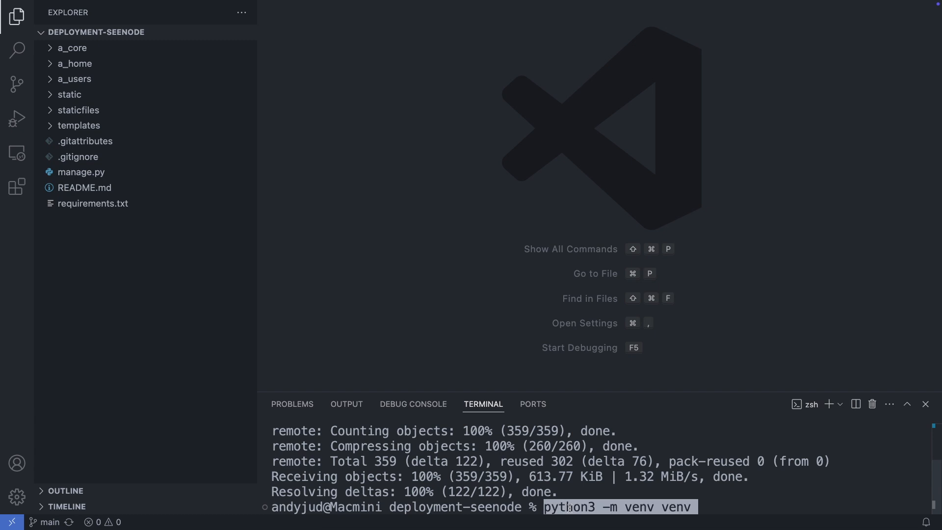
key(Return)
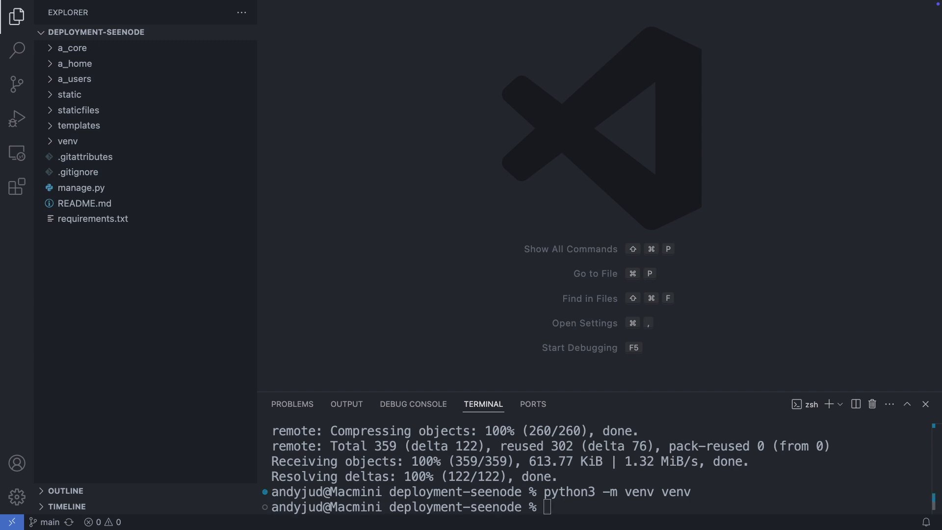
key(super+v)
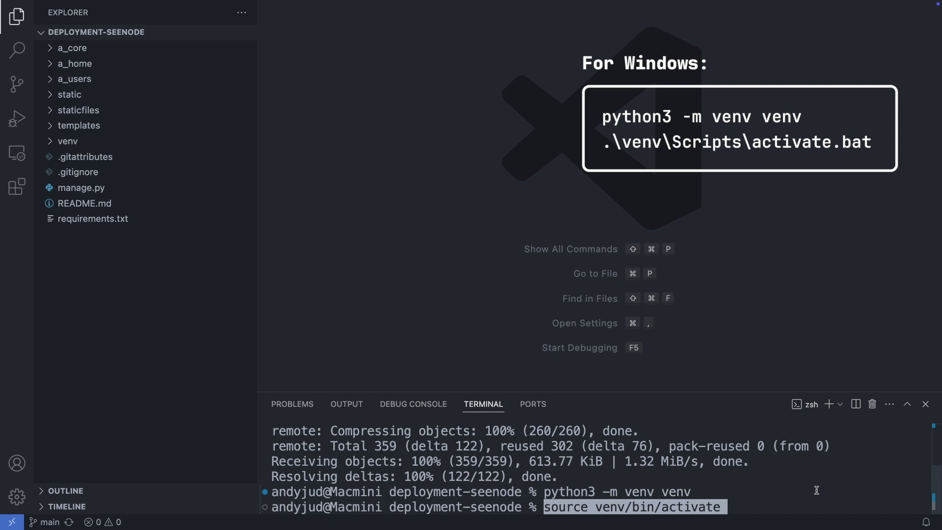
key(Return)
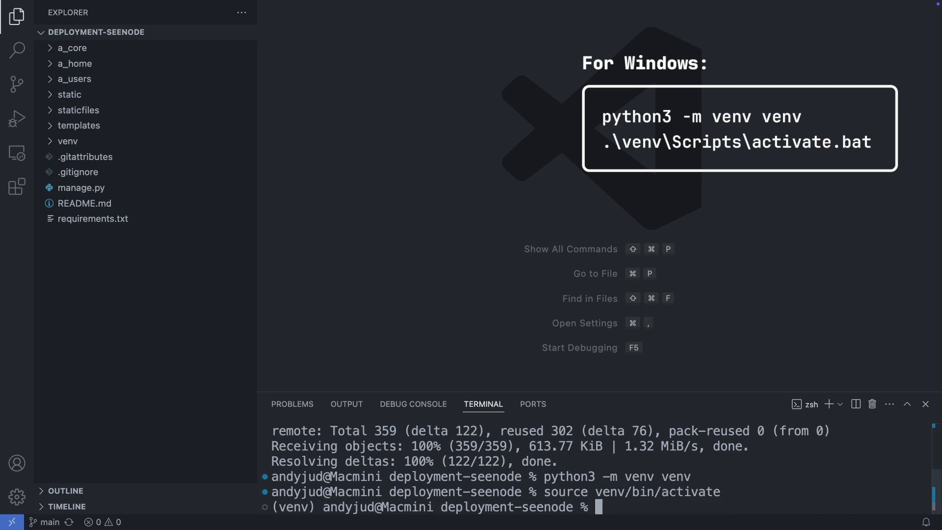
key(super+v)
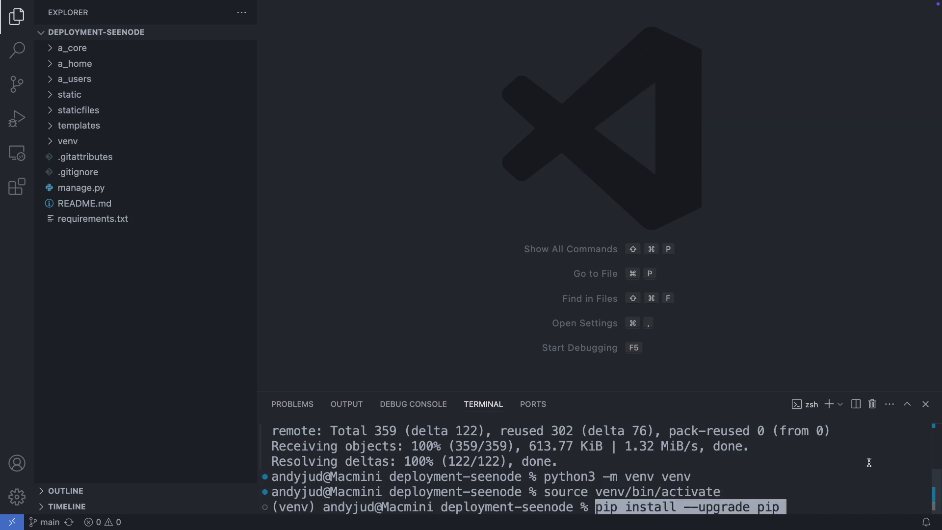
key(Return)
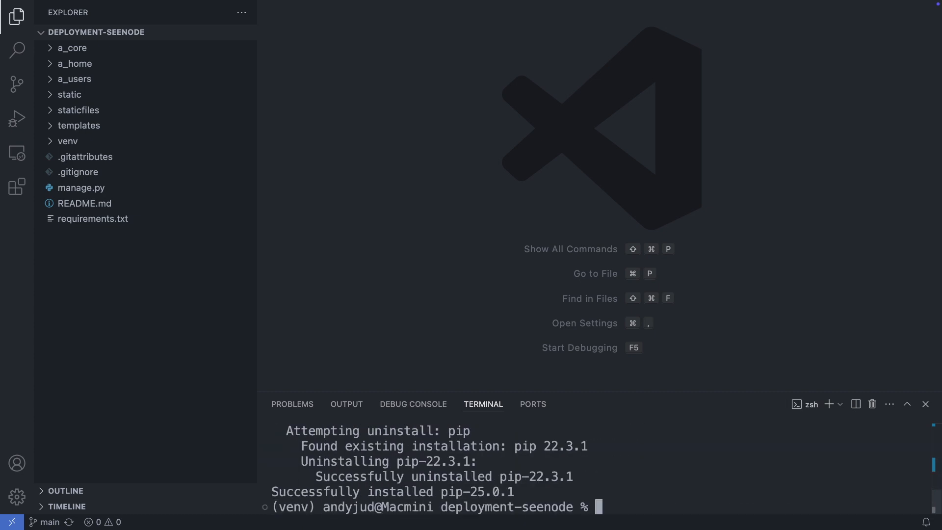
key(super+v)
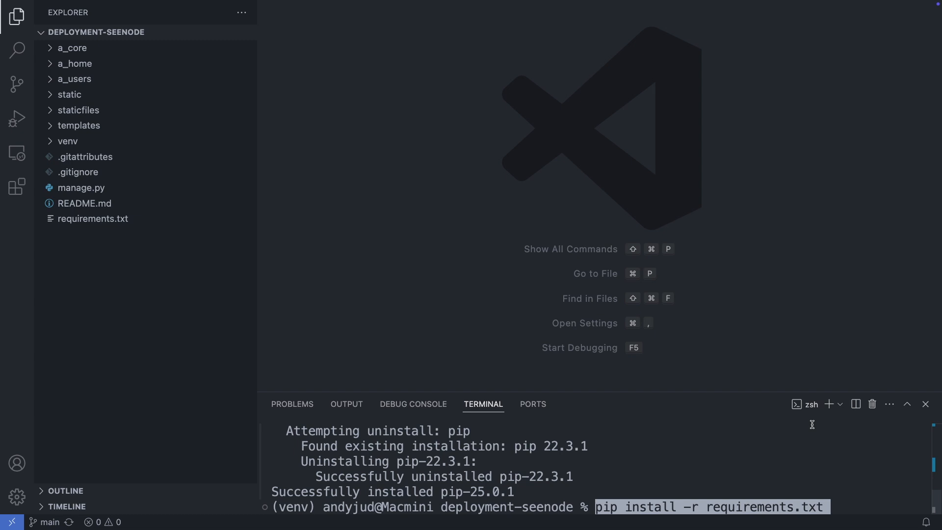
key(Return)
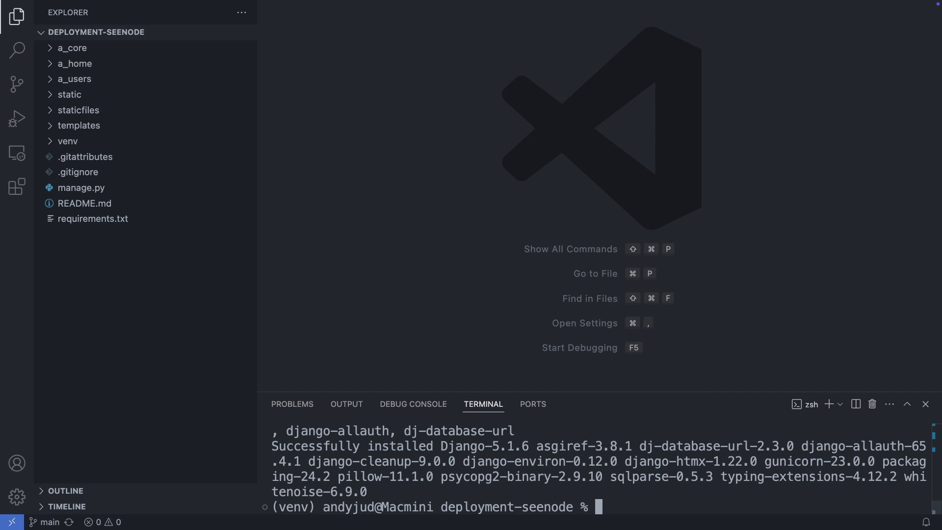
key(super+k)
click(73, 218)
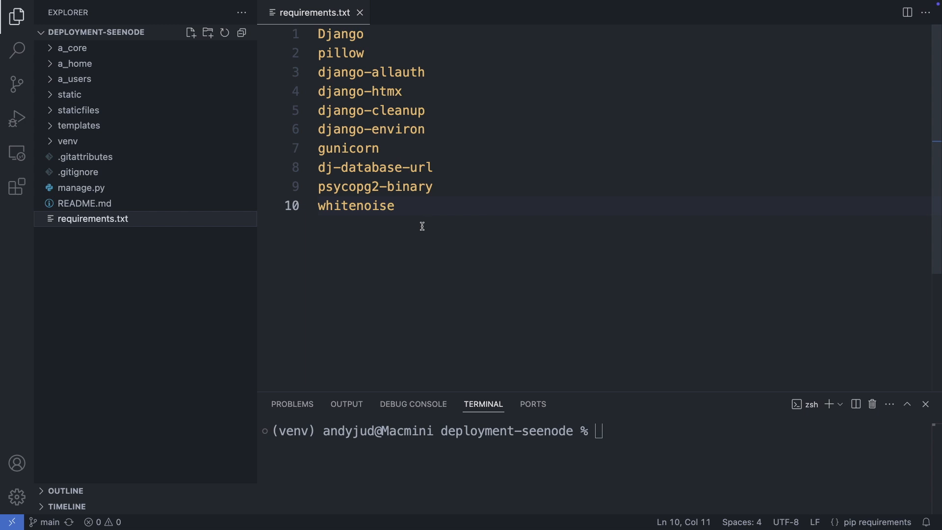
Apply the Django migrations and create superuser admin with its e-mail address
click(607, 430)
key(super+v)
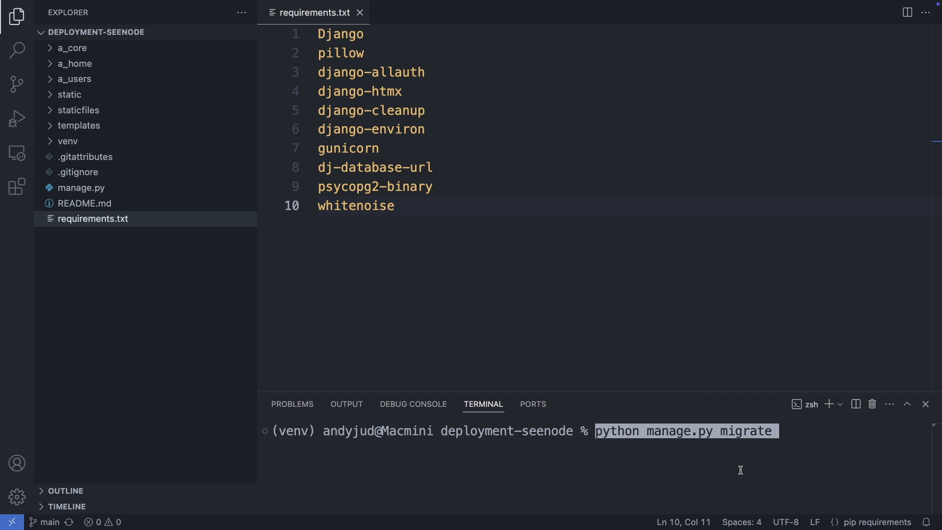
key(Return)
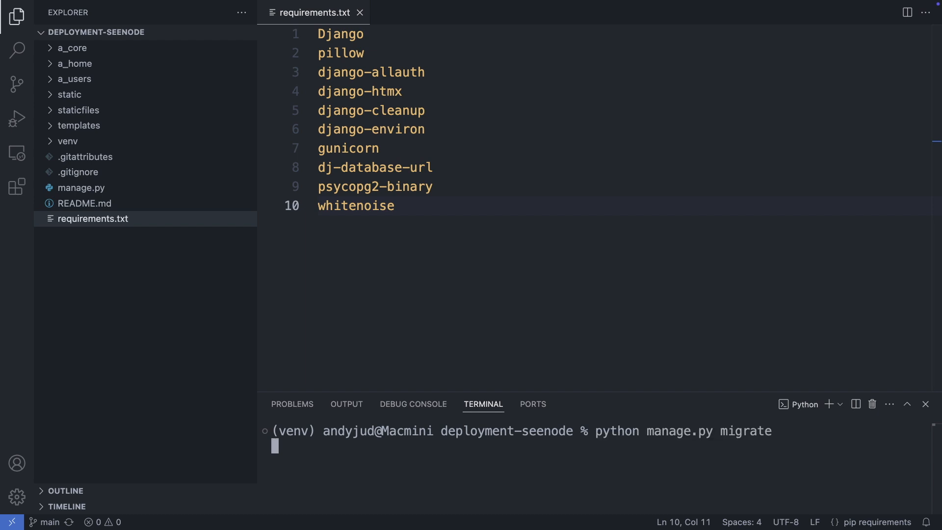
key(super+v)
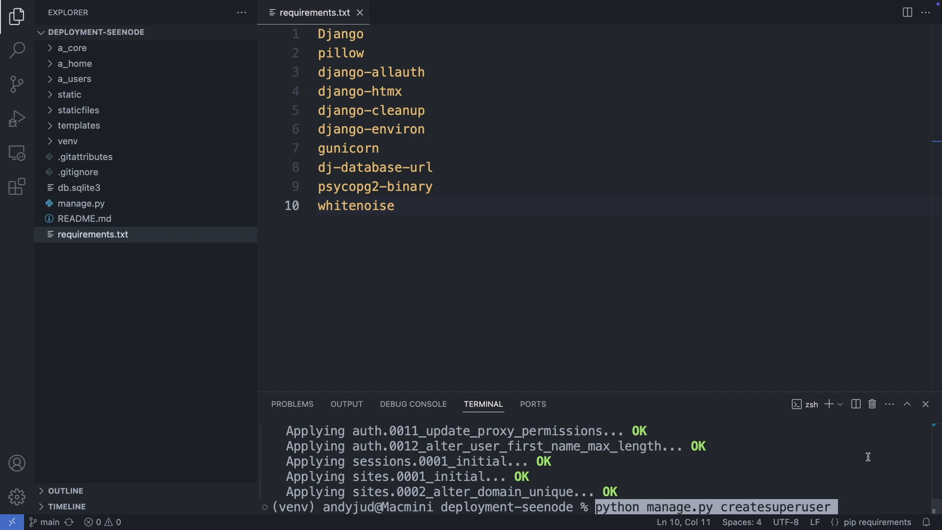
key(Return)
text(admin)
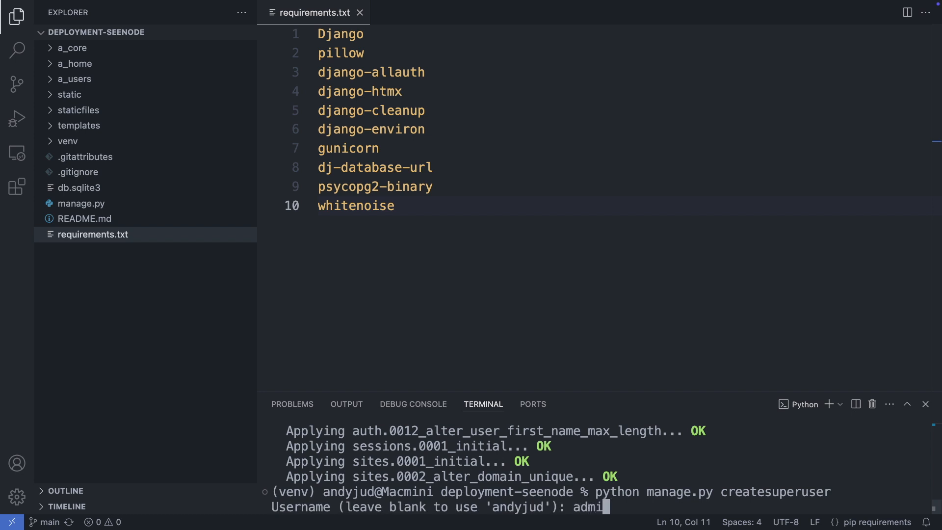
key(Return)
text(admin@email.com)
key(Return)
key(Return)
key(Return)
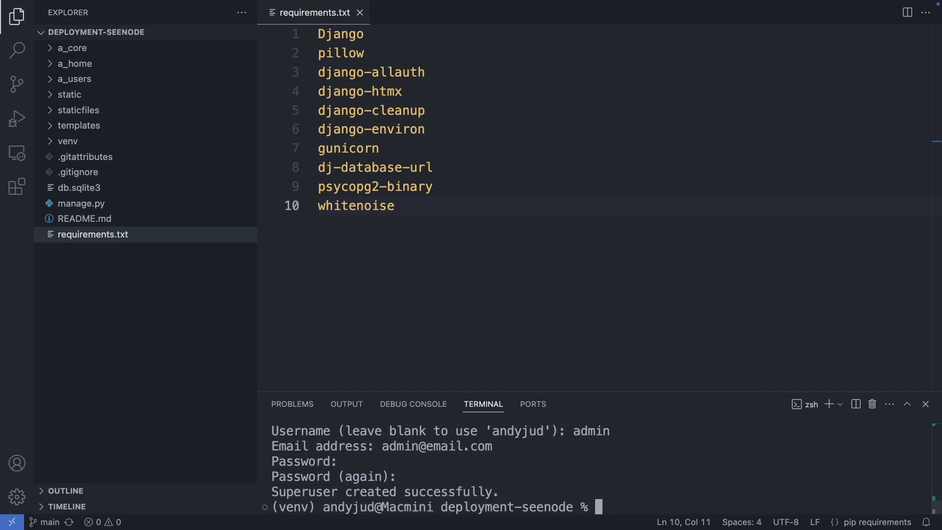
Start the Django development server at 127.0.0.1:8000 with python manage.py runserver
key(super+v)
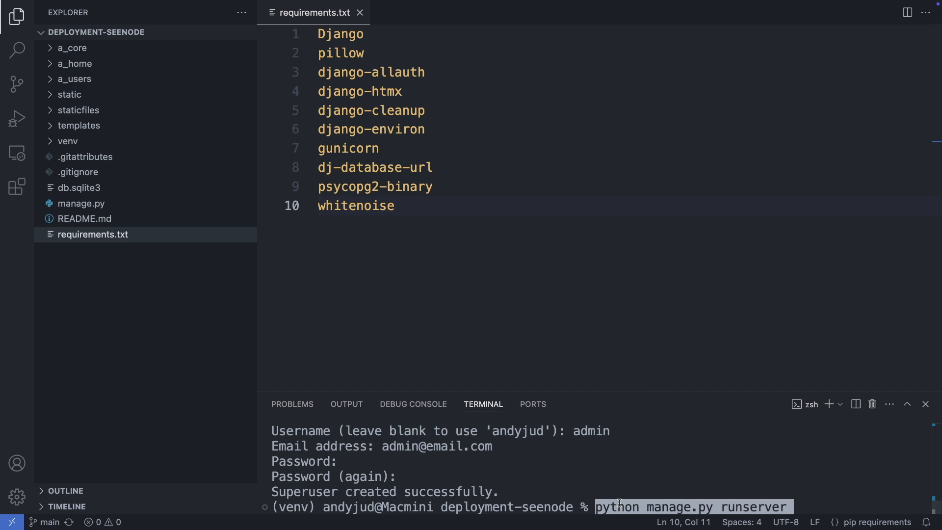
key(Return)
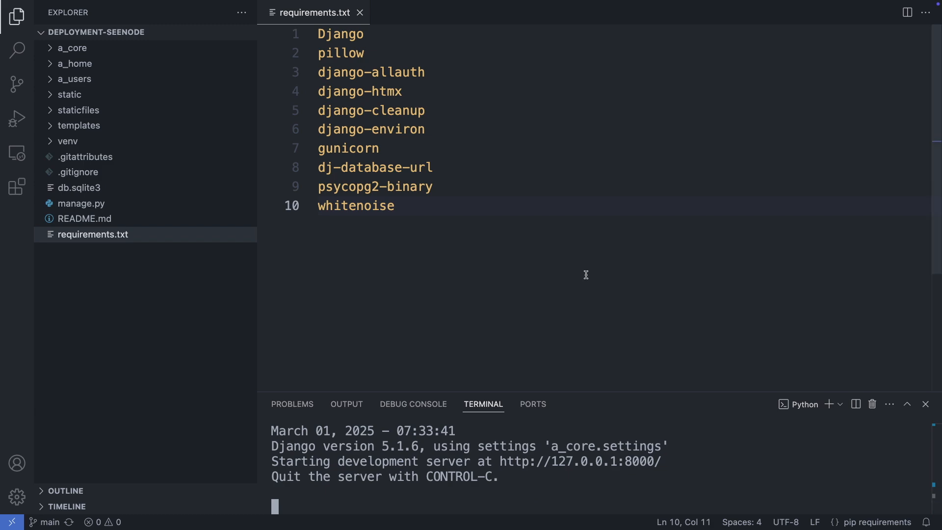
key(super+Tab)
Load localhost:8000 and sign in with the superuser's e-mail and password
text(localhost:8000)
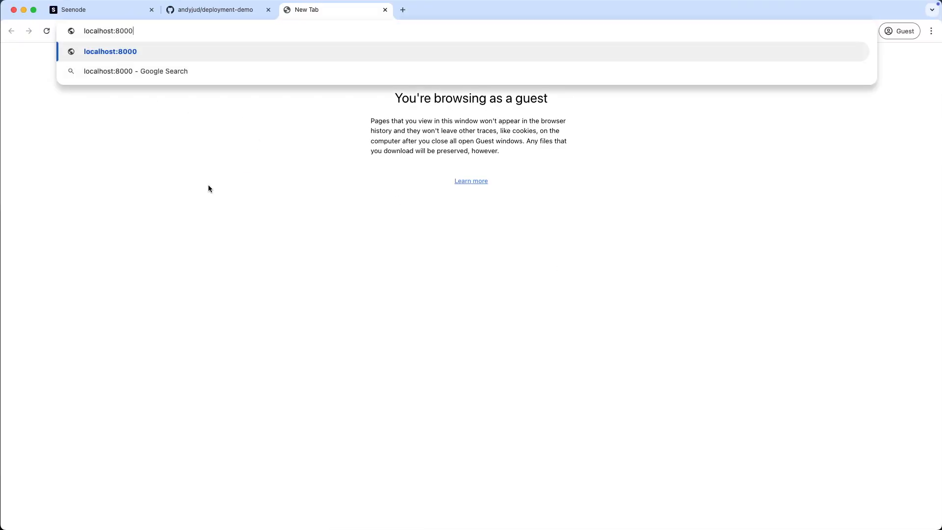
key(Return)
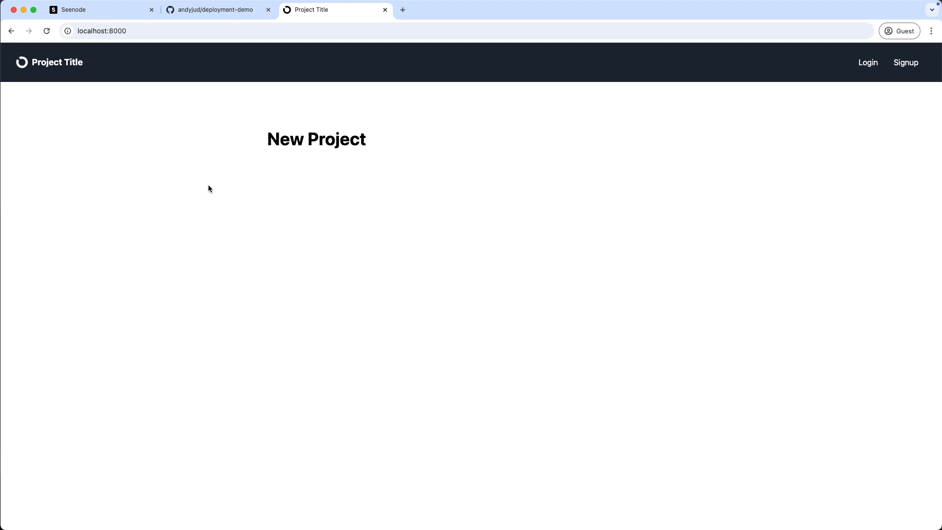
click(866, 65)
click(387, 184)
text(admin@email.com)
key(Tab)
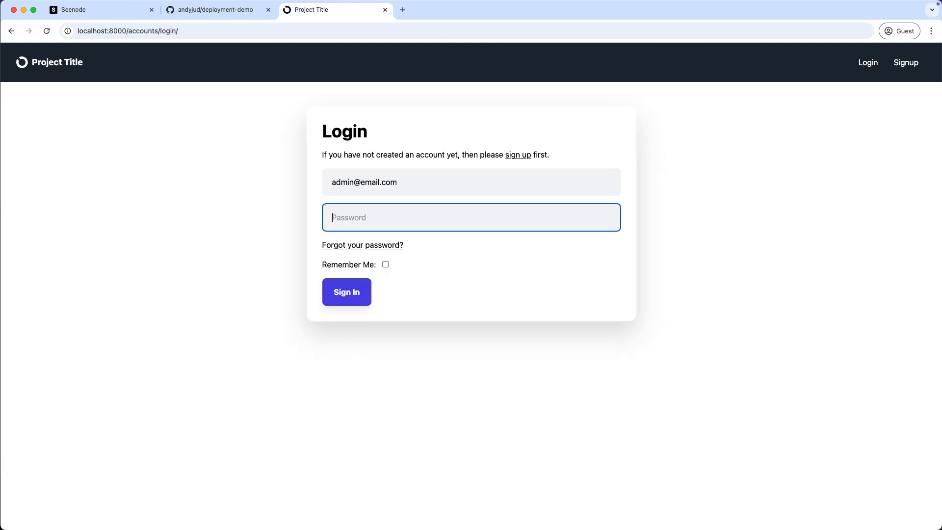
text(•••••••••••)
key(Return)
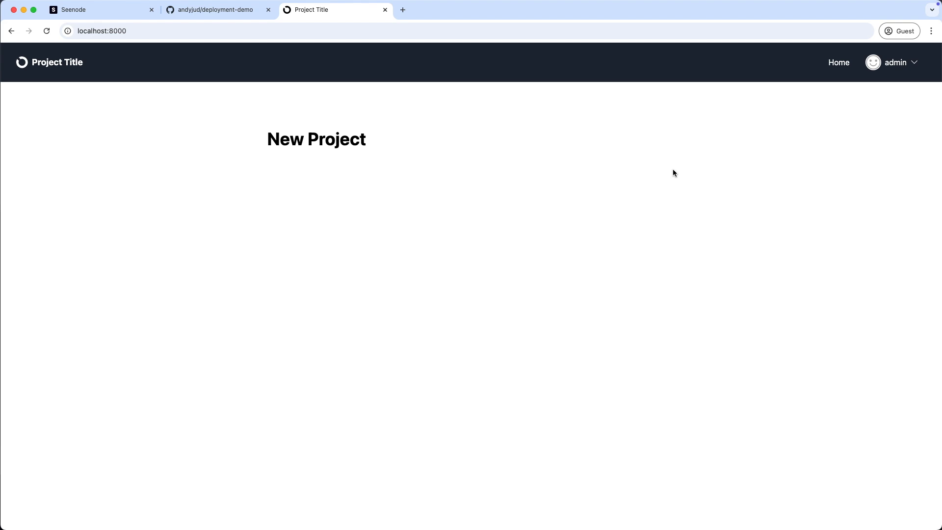
key(super+Tab)
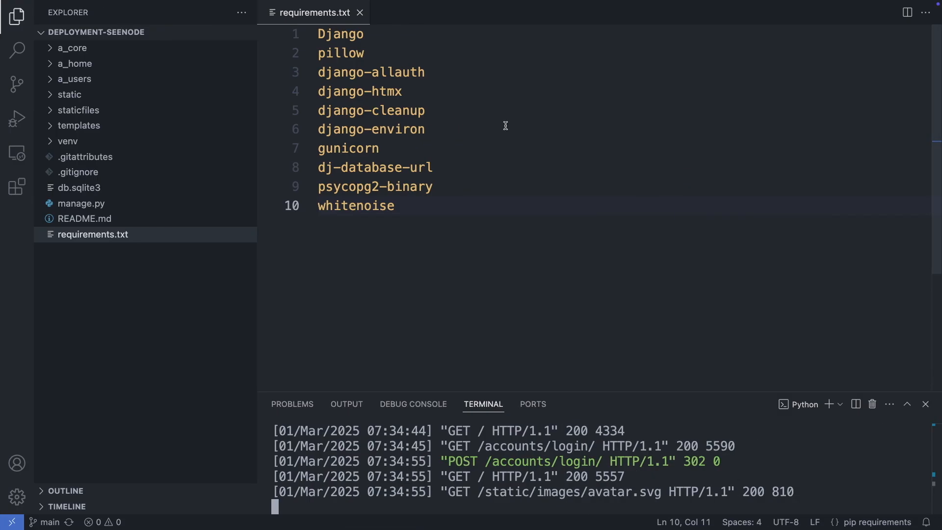
Close requirements.txt and create a new .env file inside the a_core folder
click(361, 13)
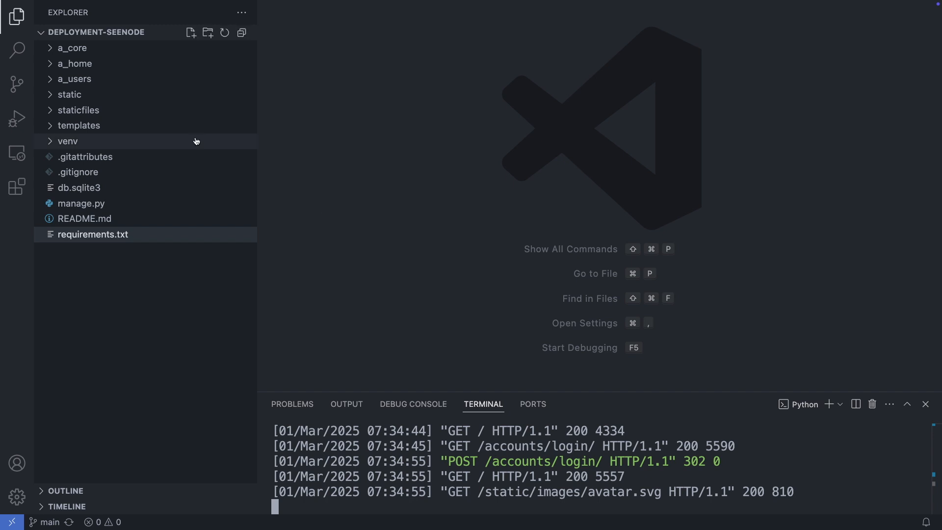
click(71, 48)
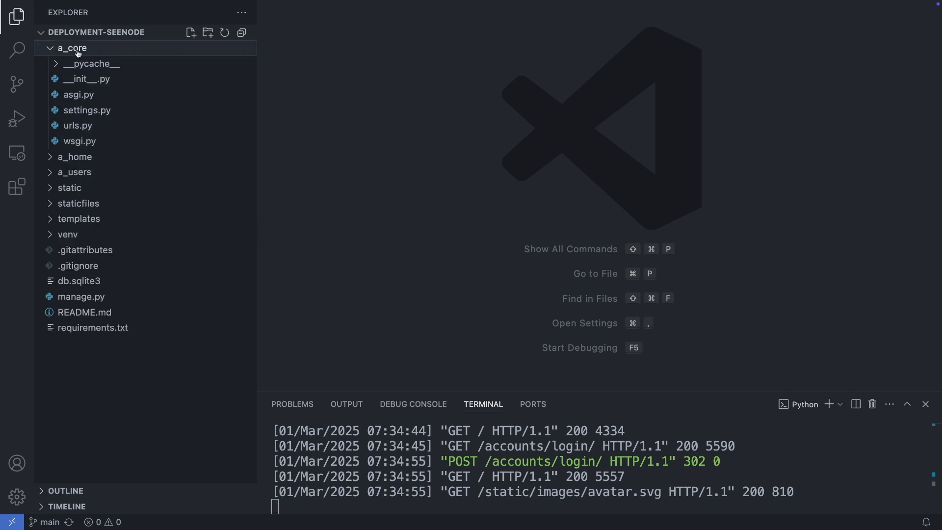
click(190, 33)
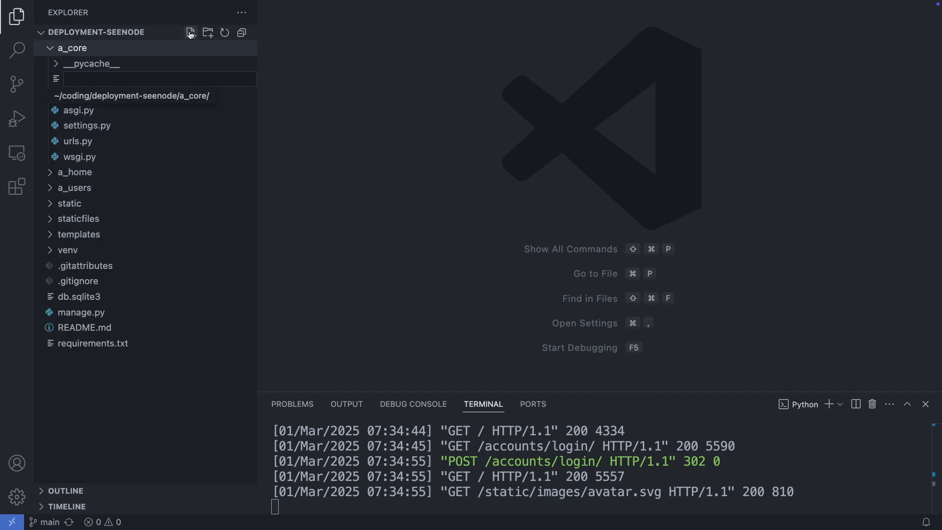
text(.env)
key(Return)
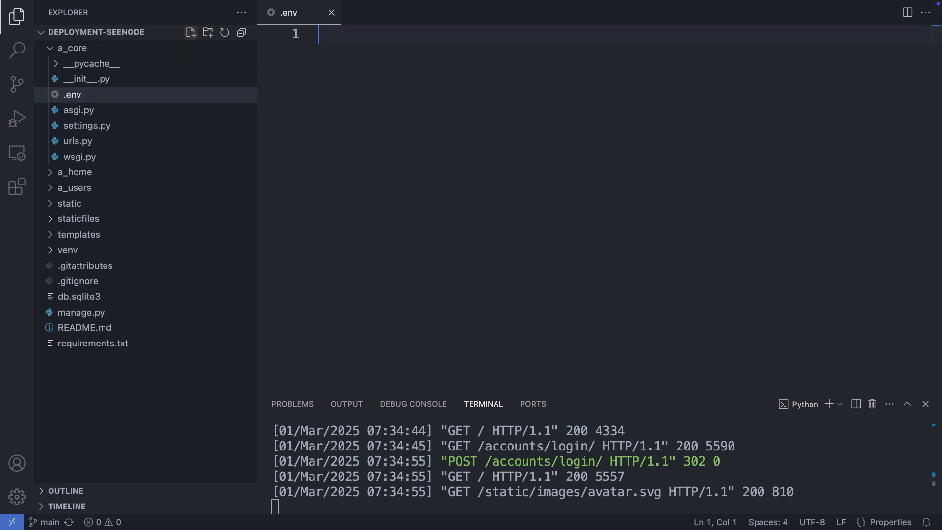
Fill .env with ENVIRONMENT=development and an empty DATABASE_URL= line, then view Seenode's Database page
text(ENVIRONMENT=development)
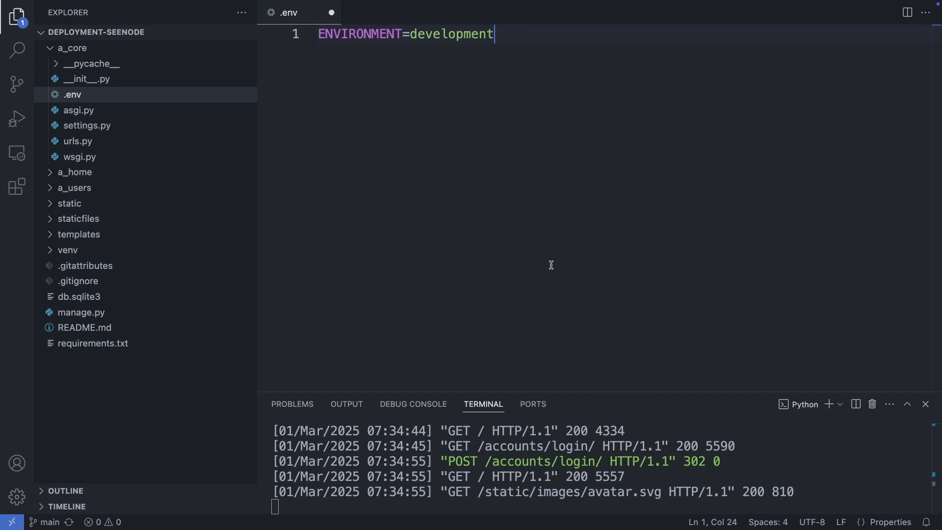
key(Return)
text(DATABASE_URL=)
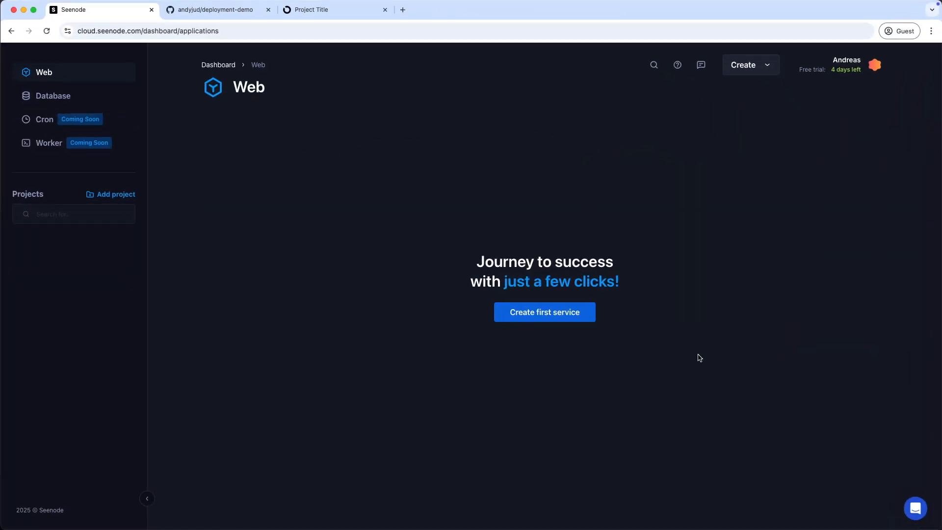
click(44, 98)
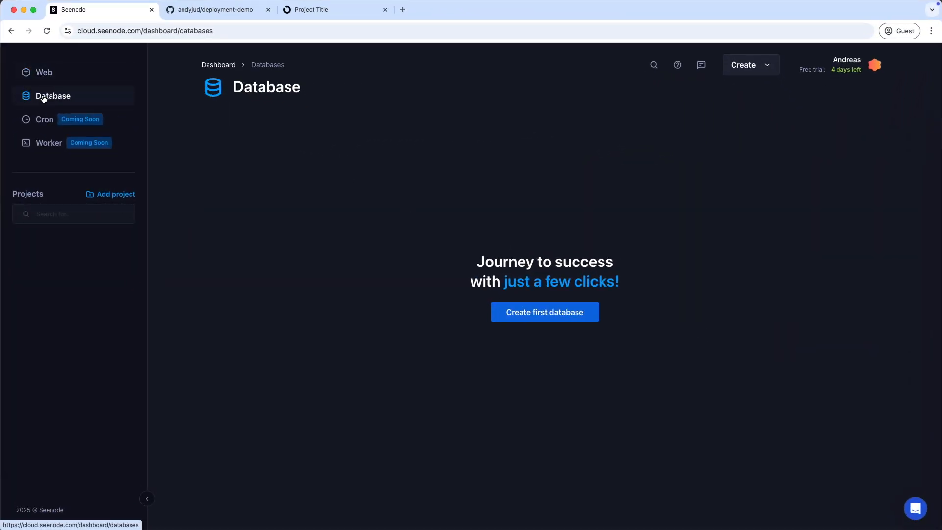
Create the first database as PostgreSQL 16.0 on the Free package, named goofy-shaw5
click(579, 317)
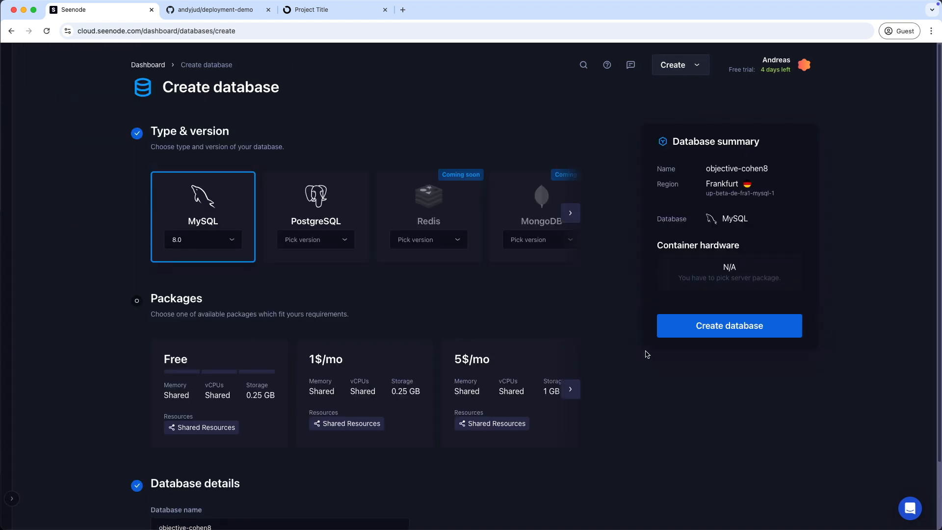
click(326, 242)
click(294, 260)
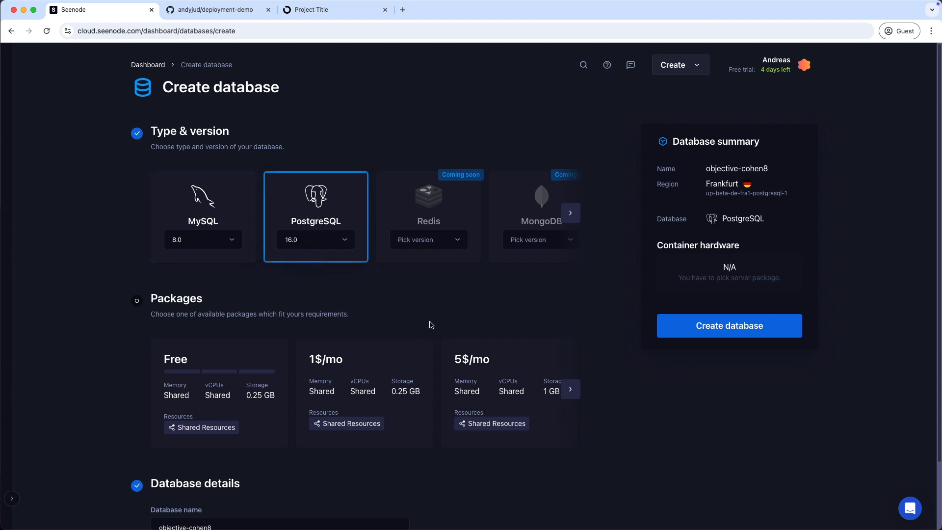
click(248, 362)
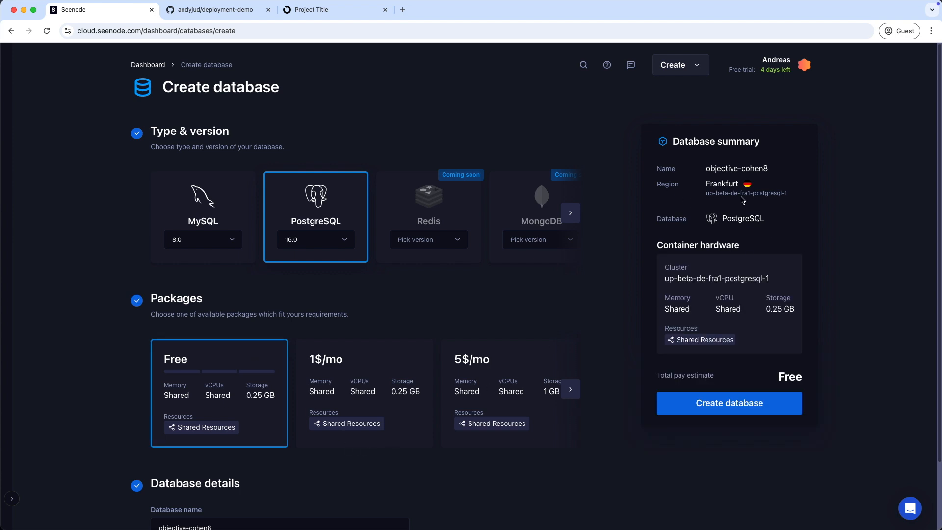
scroll(440, 456, down, 3)
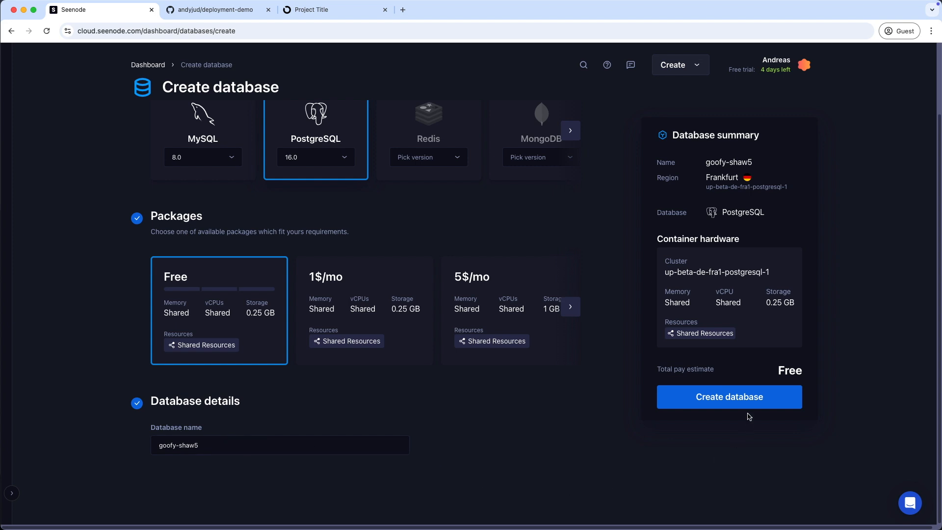
click(761, 403)
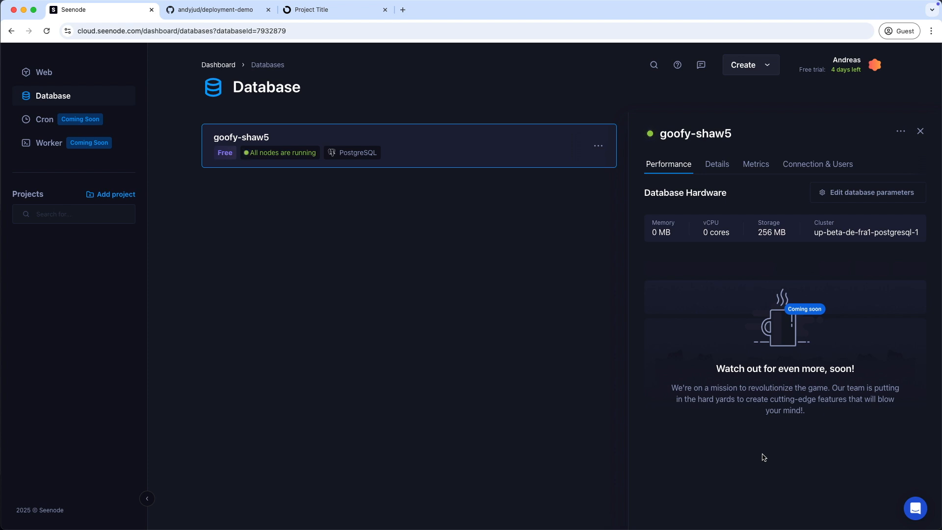
Copy goofy-shaw5's connection details in URI format from the Connection & Users tab
click(842, 167)
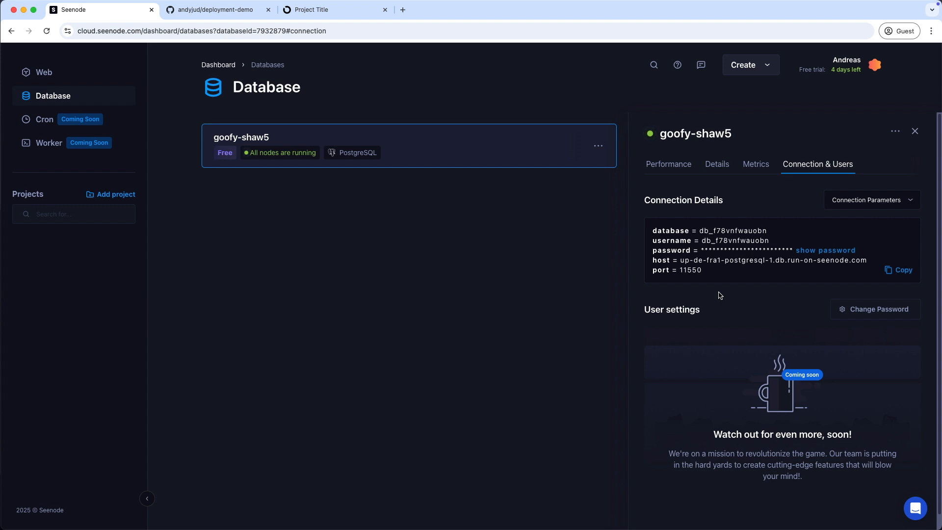
click(890, 205)
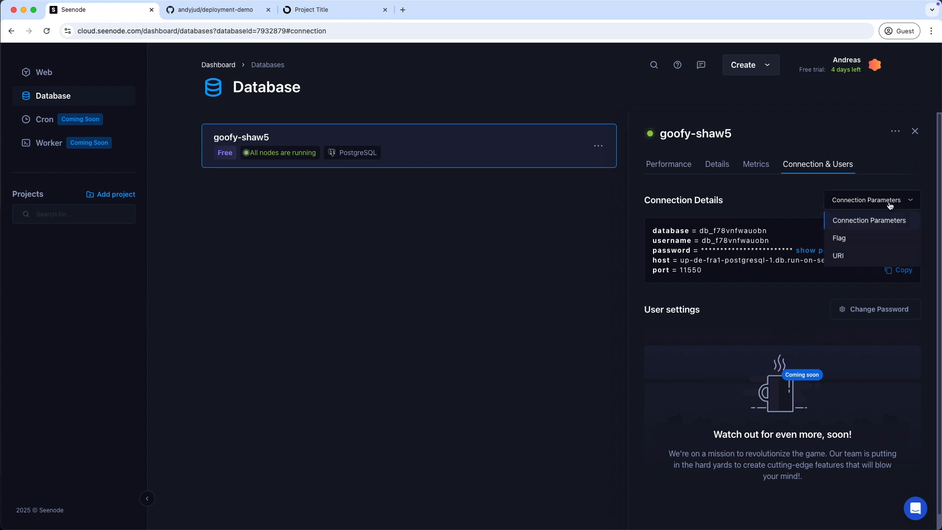
click(849, 257)
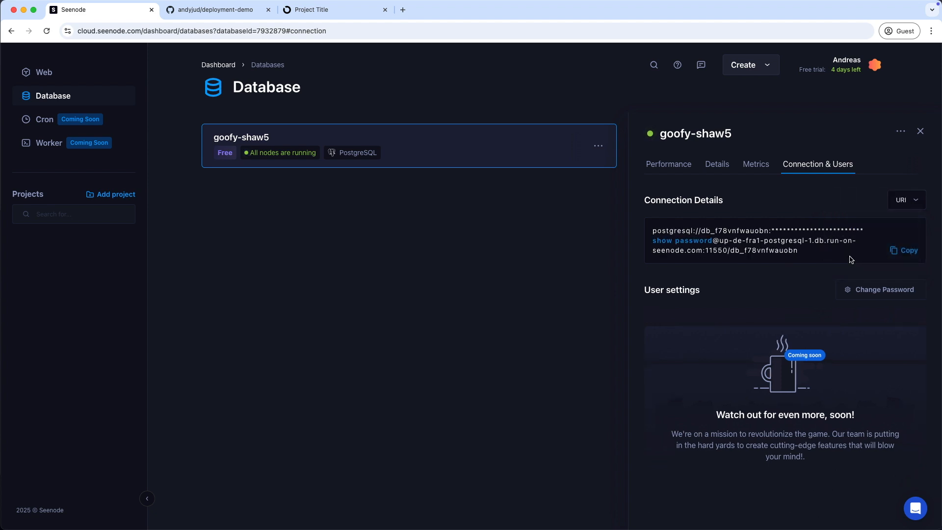
click(907, 251)
key(ctrl+Right)
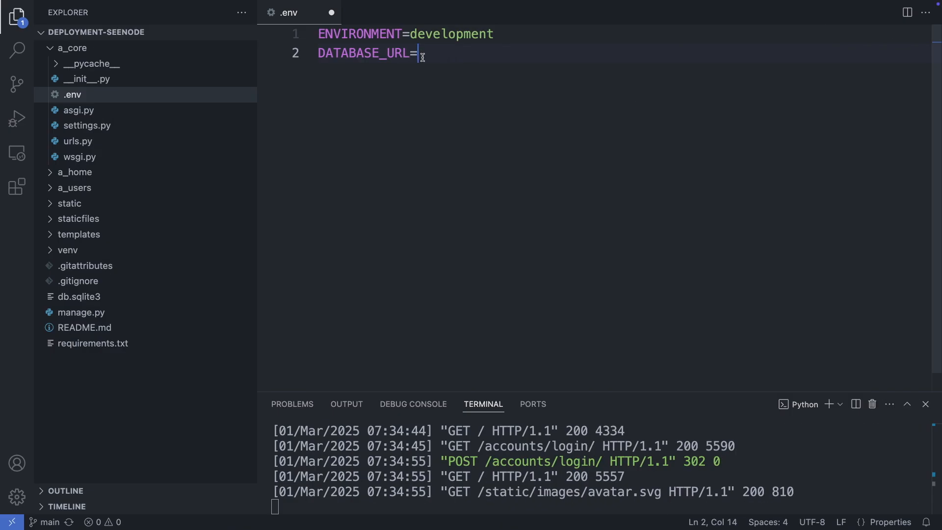
Paste the PostgreSQL URI after DATABASE_URL=, save .env, and open settings.py
key(super+v)
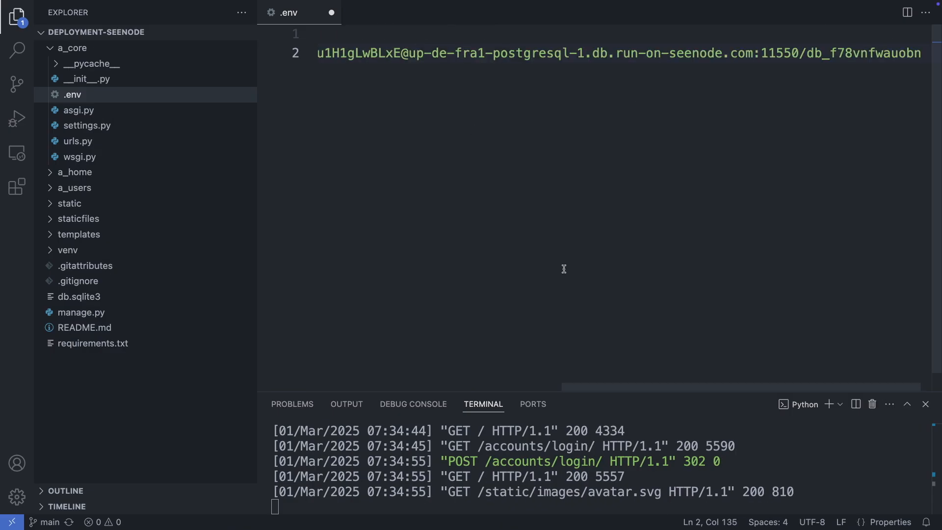
key(super+s)
click(100, 126)
scroll(552, 318, down, 5)
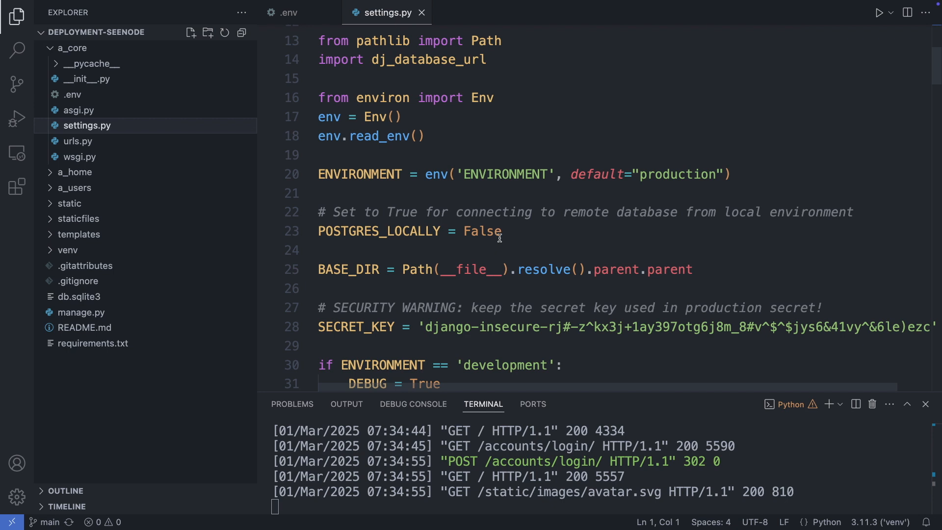
Change POSTGRES_LOCALLY from False to True in settings.py and save
drag(504, 231, 467, 232)
text(True)
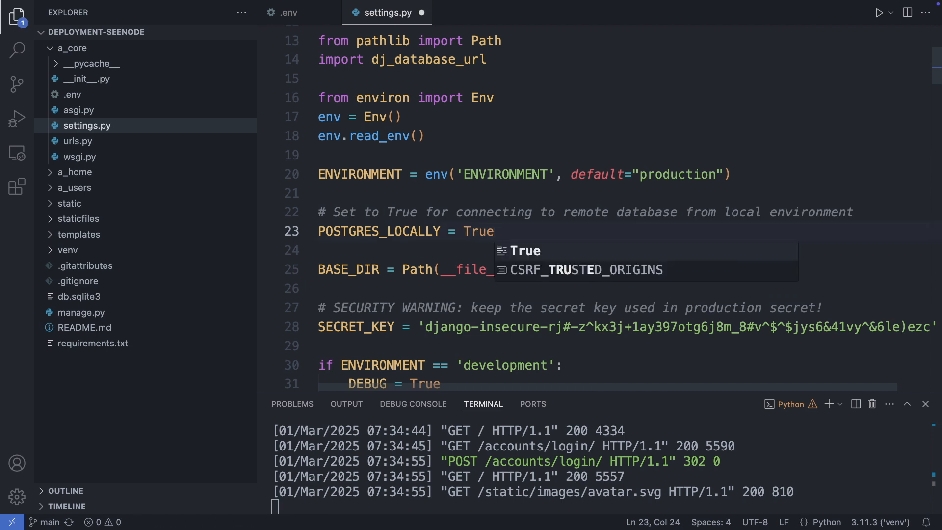
key(ctrl+s)
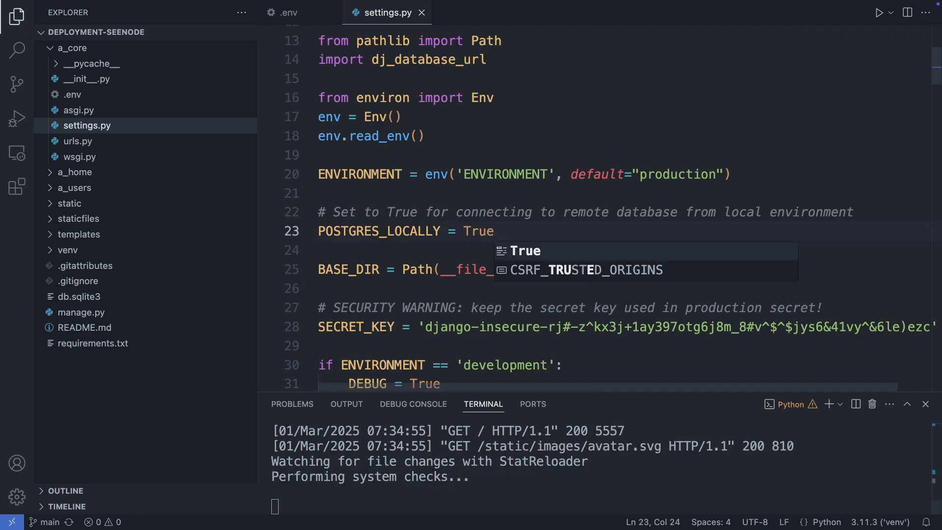
Stop the development server and run python manage.py migrate against the remote database
click(291, 505)
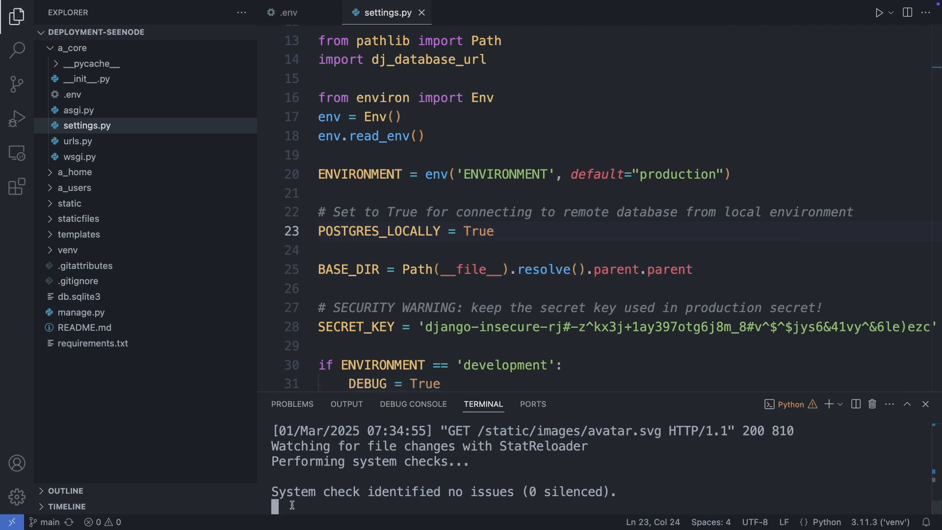
key(ctrl+c)
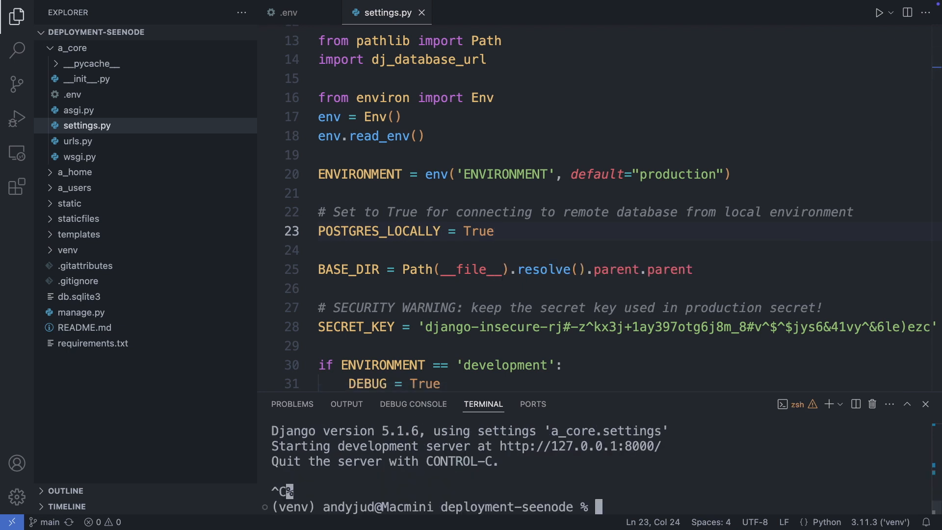
key(super+v)
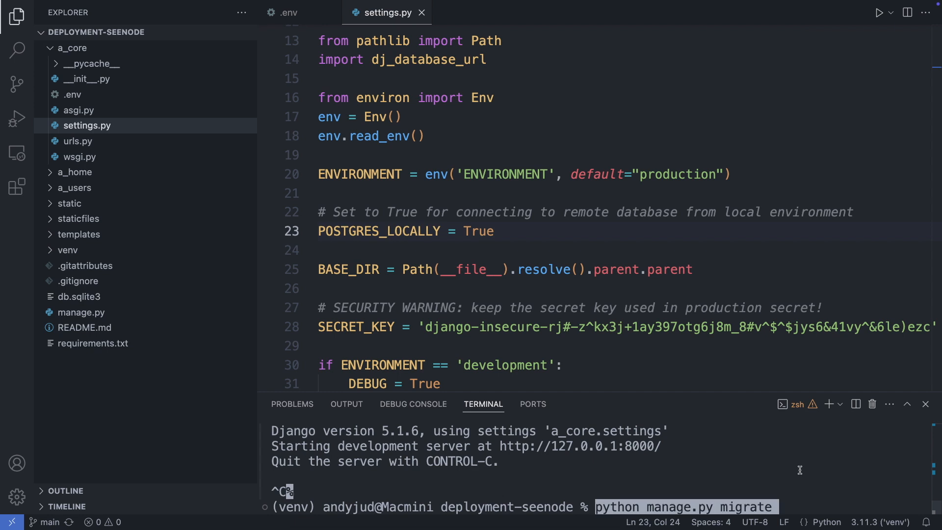
key(Return)
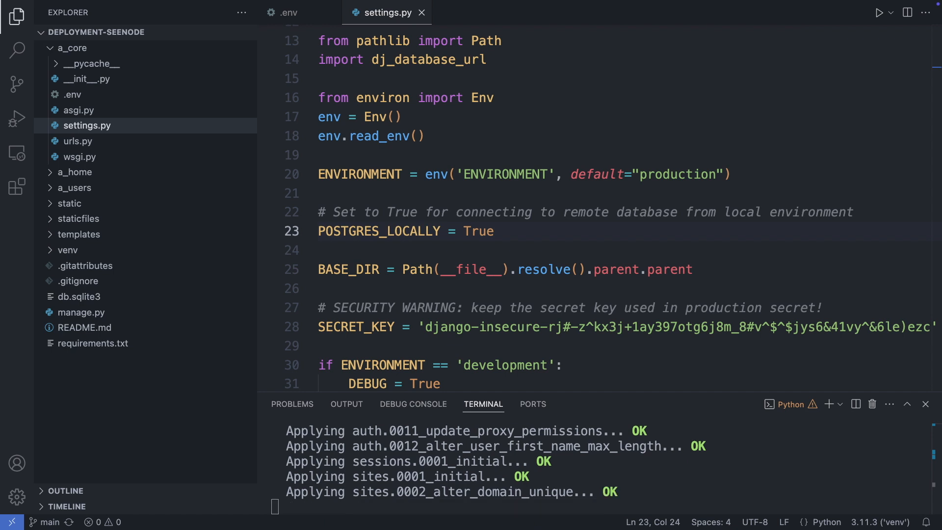
key(super+v)
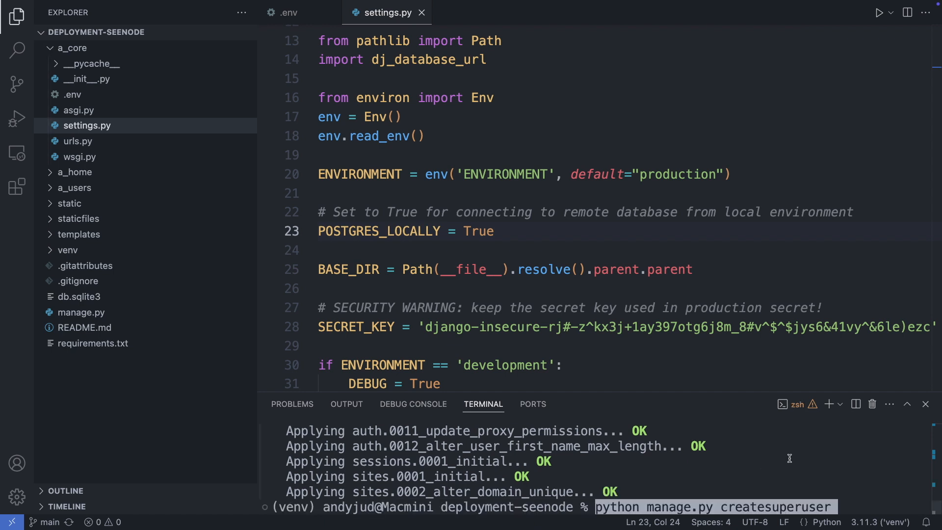
Run createsuperuser with username admin, an e-mail address and a password
key(Return)
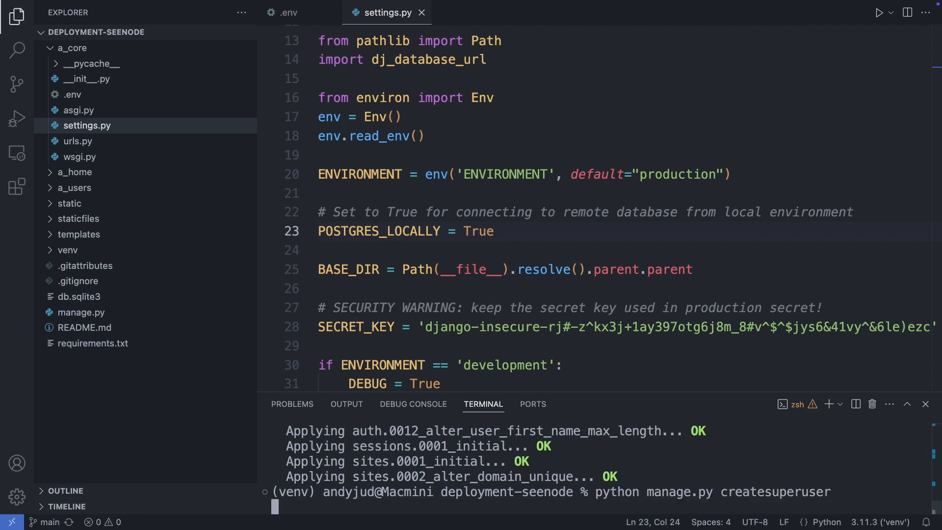
text(admin)
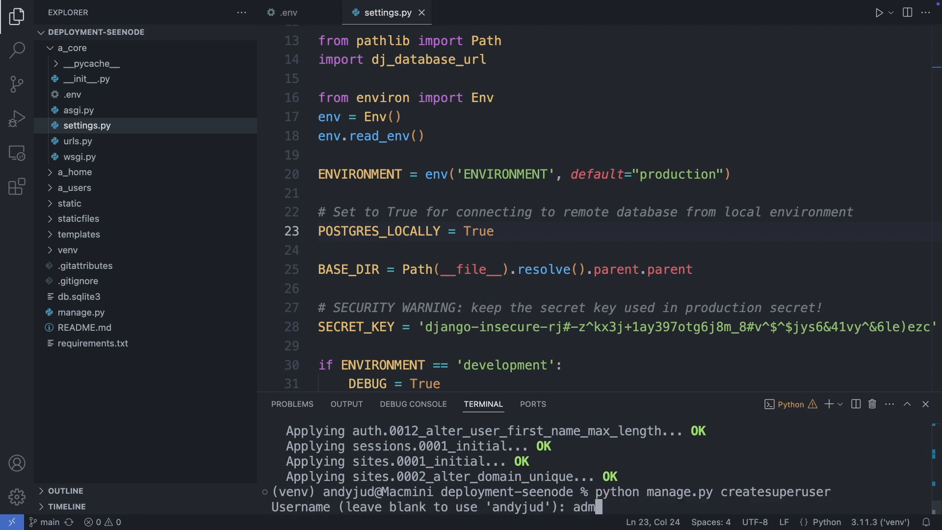
key(Return)
text(admin@email.com)
key(Return)
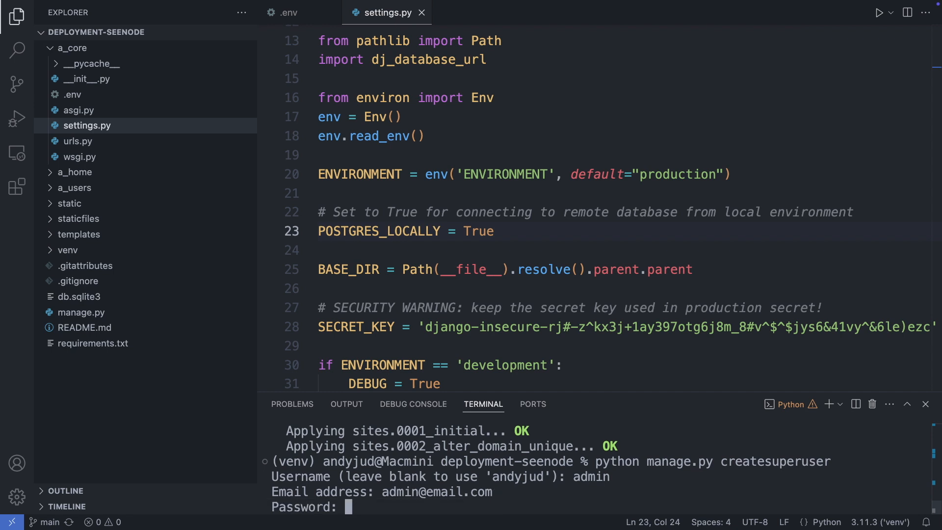
key(Return)
key(Return)
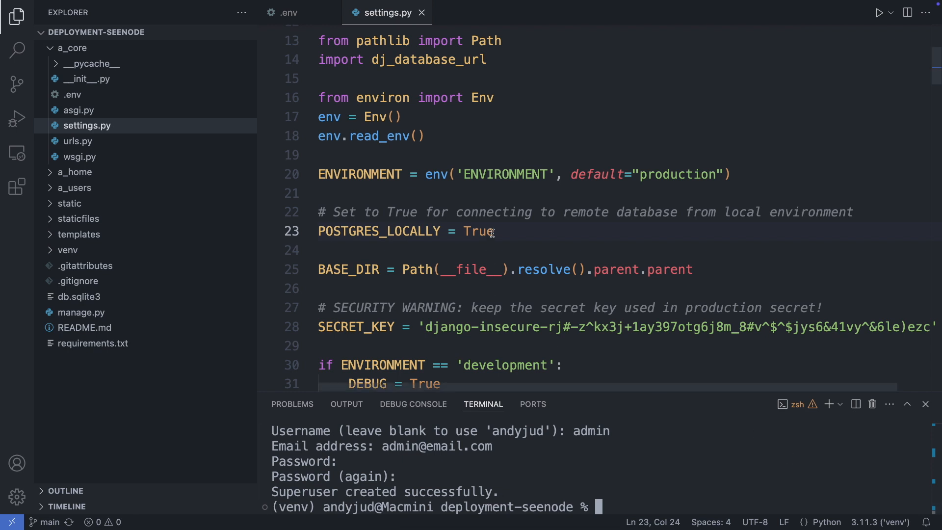
Set POSTGRES_LOCALLY back to False in settings.py and save
drag(494, 231, 461, 231)
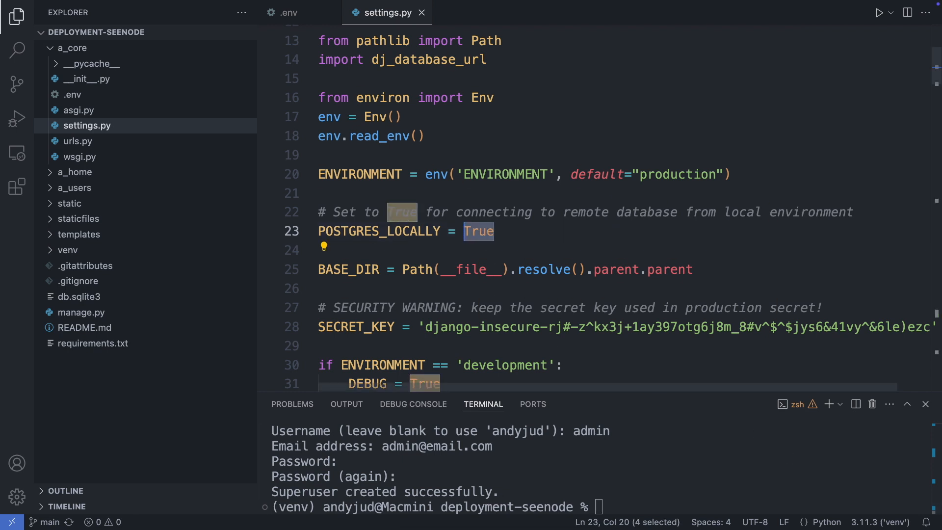
text(False)
key(super+s)
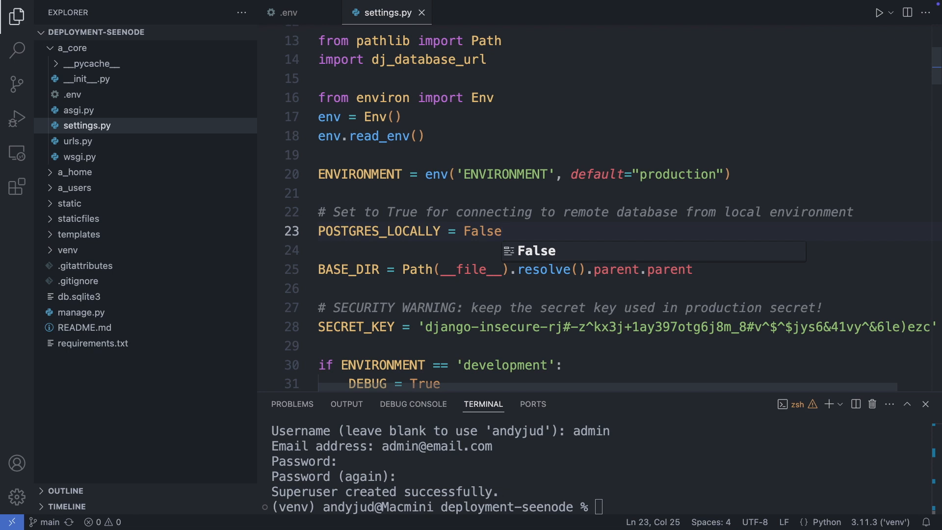
key(Escape)
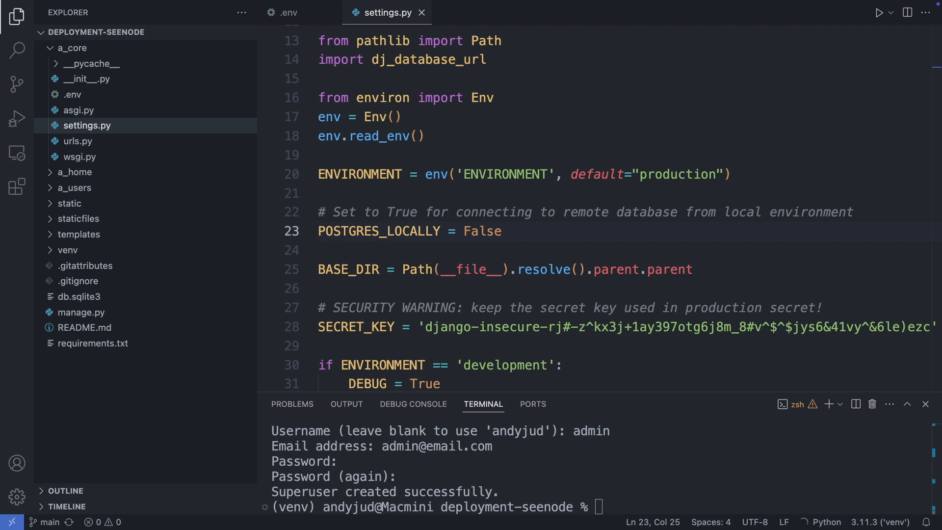
Rewrite requirements.txt with pip freeze and open it to review the package list
click(621, 502)
key(super+v)
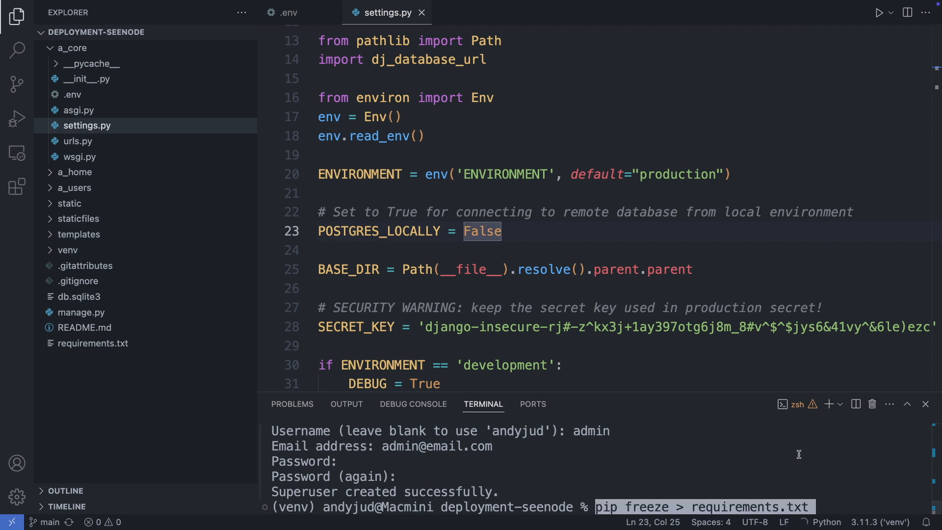
key(Return)
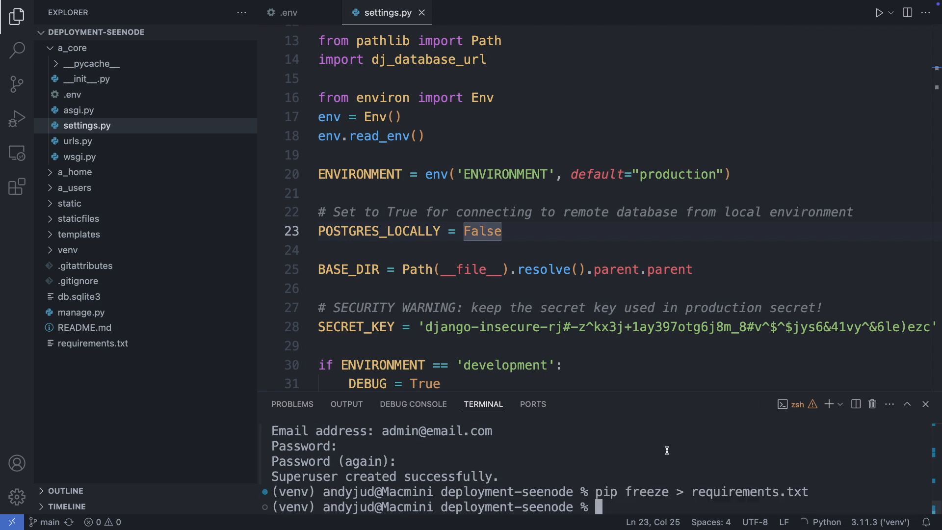
click(126, 344)
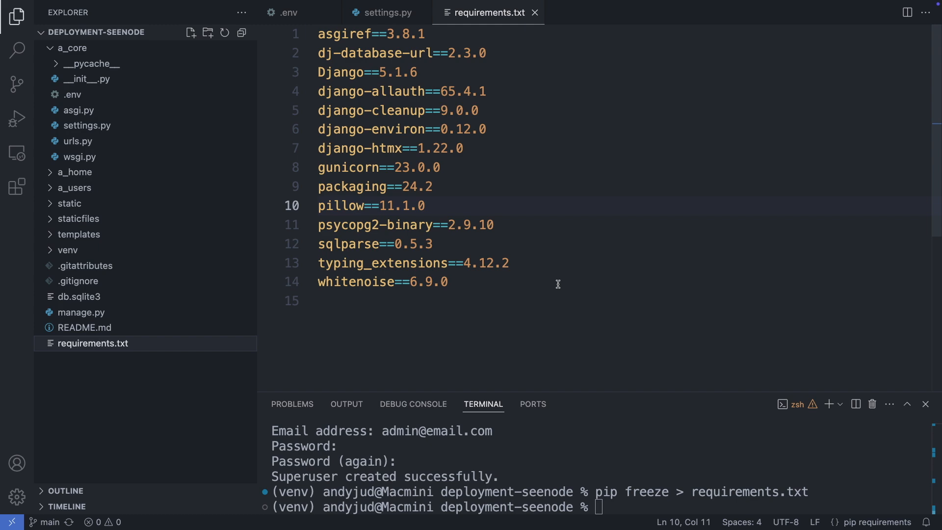
key(ctrl+Left)
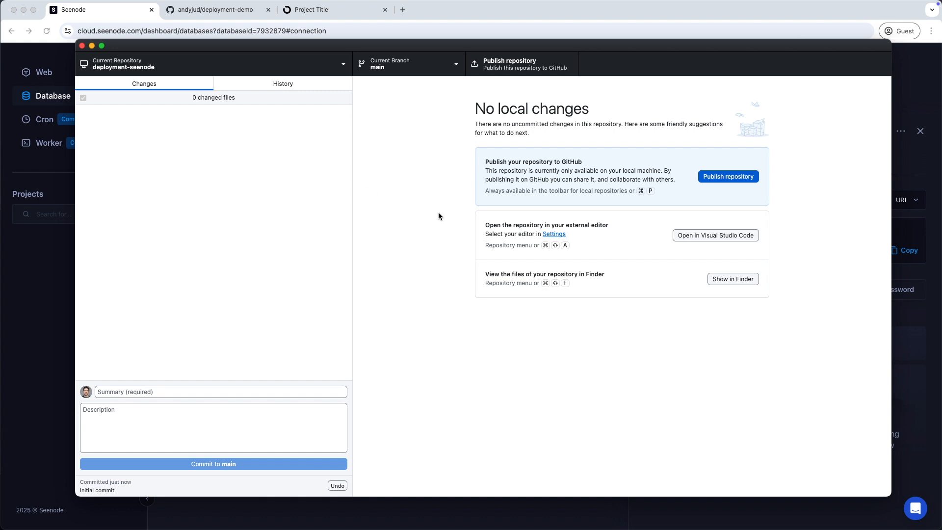
Publish deployment-seenode to GitHub under its own name with Keep this code private checked
click(740, 178)
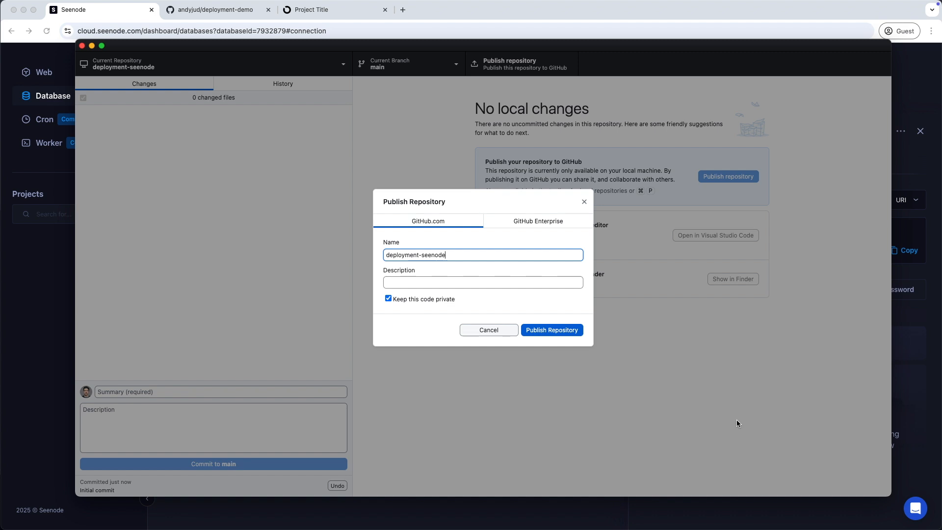
click(566, 330)
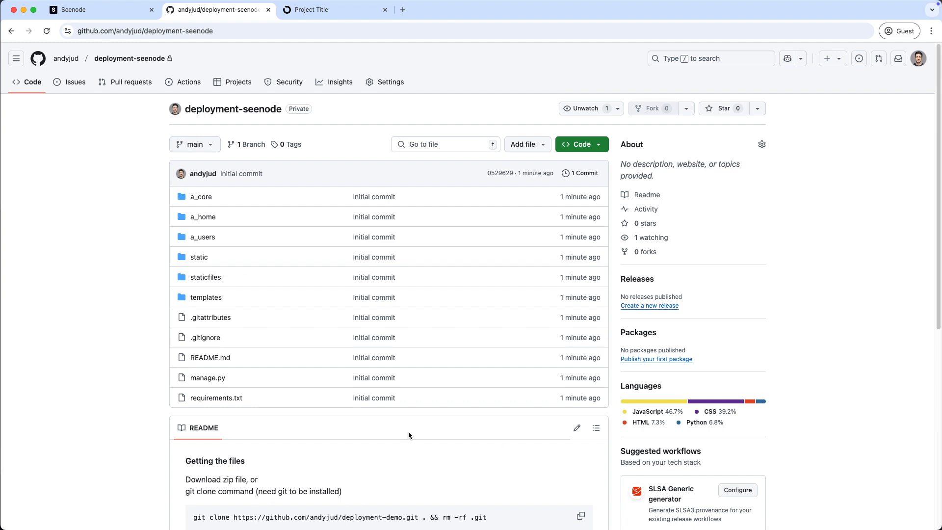
Start a first Seenode web service from the deployment-seenode repository
click(78, 9)
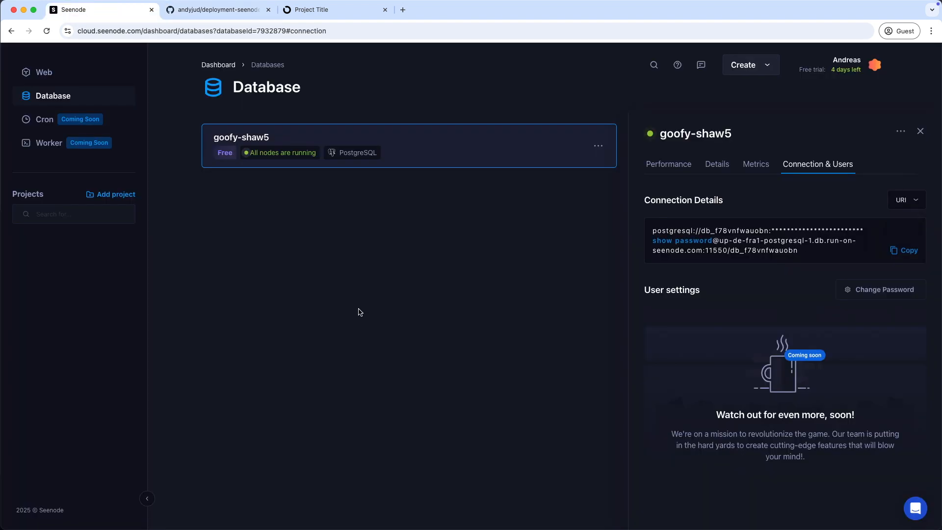
click(44, 73)
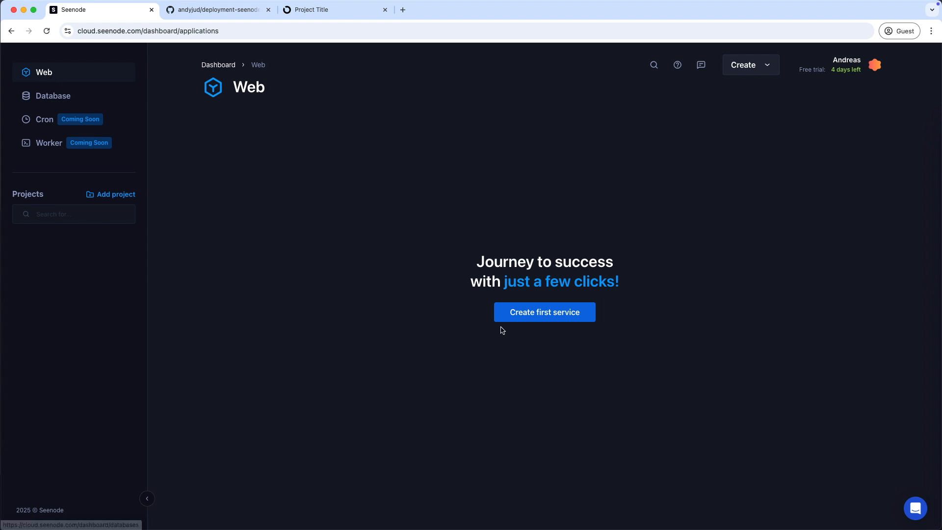
click(536, 316)
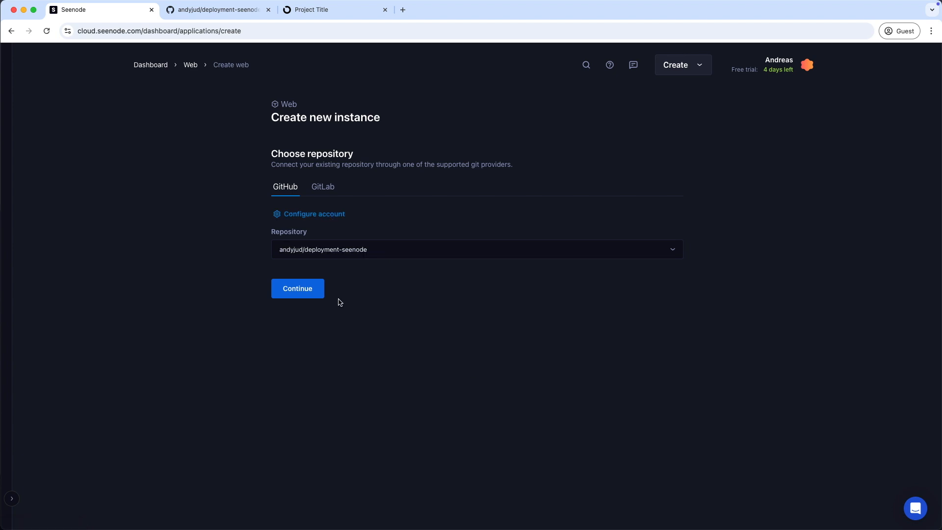
click(310, 289)
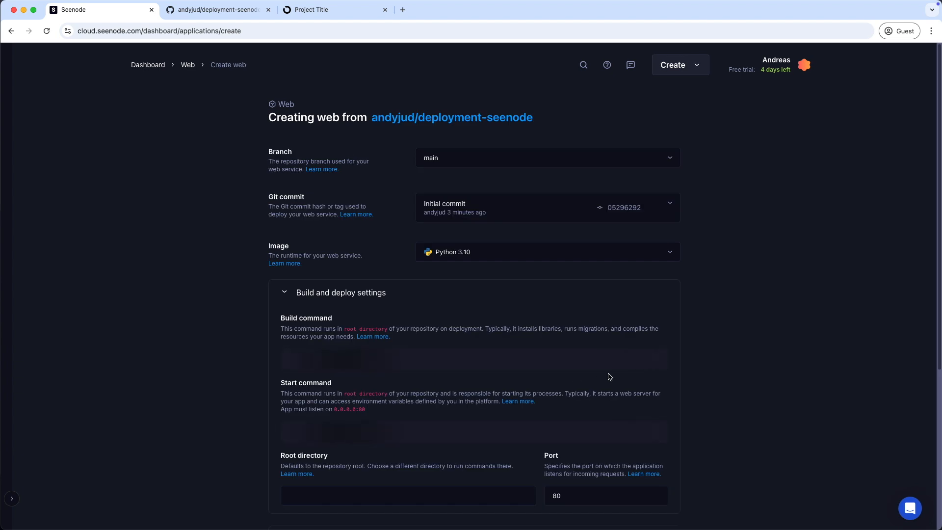
Choose the Python 3.11 image and replace python app.py with the gunicorn start command
click(606, 254)
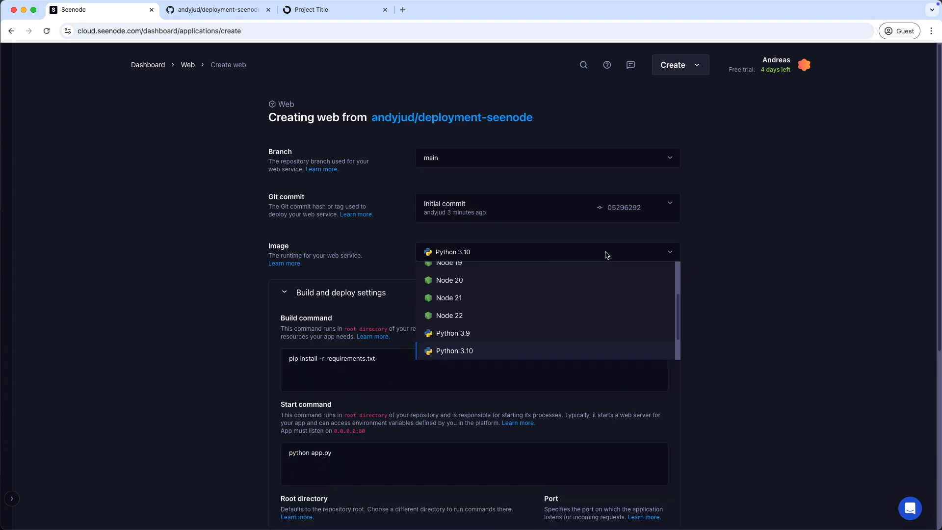
drag(678, 308, 679, 334)
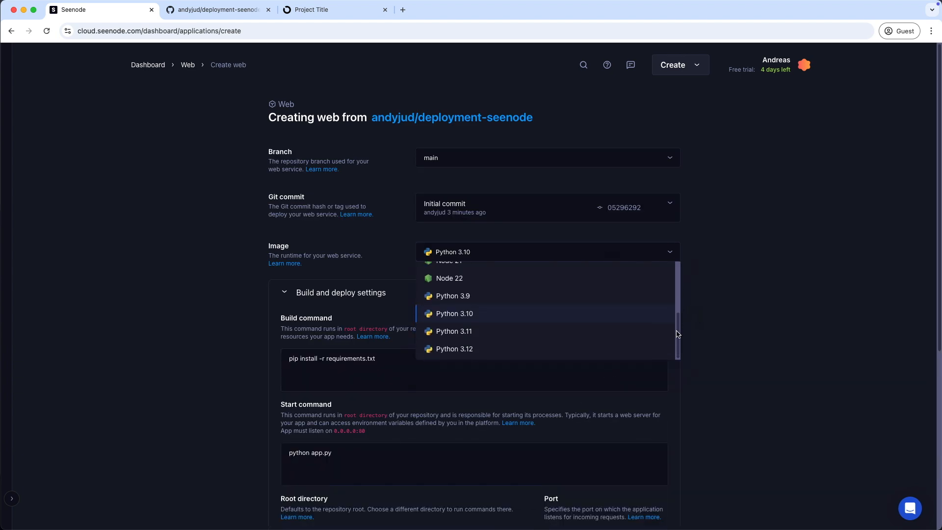
click(472, 336)
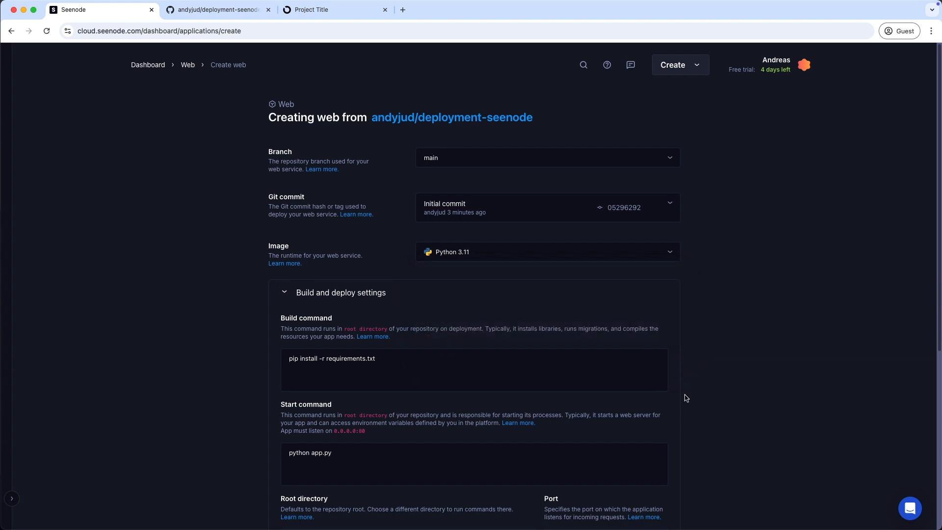
scroll(683, 396, down, 3)
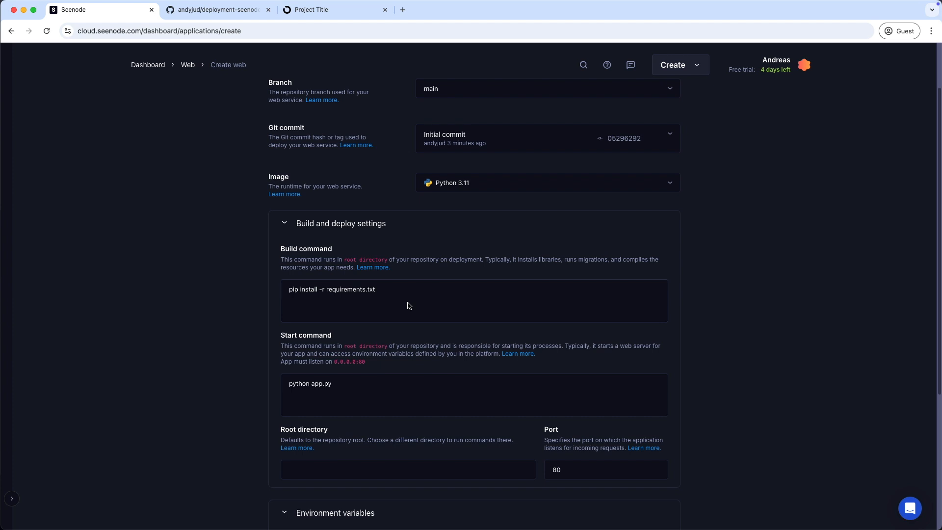
scroll(393, 372, down, 3)
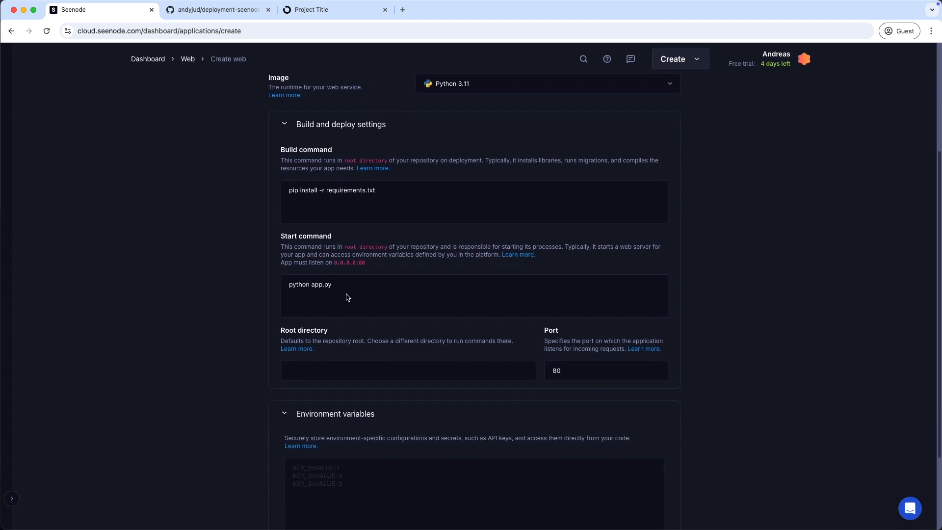
drag(363, 287, 280, 288)
text(gunicorn a_core.wsgi:application --bind 0.0.0.0:80)
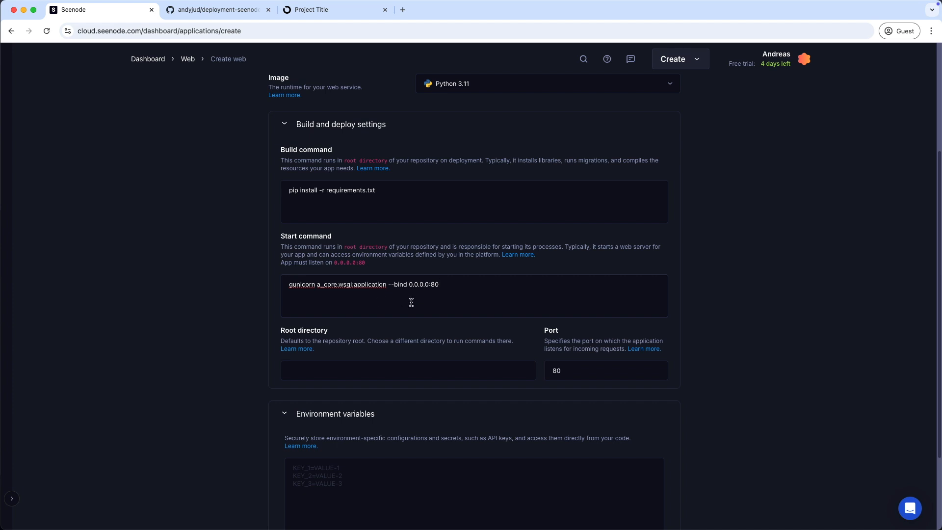
scroll(414, 343, down, 3)
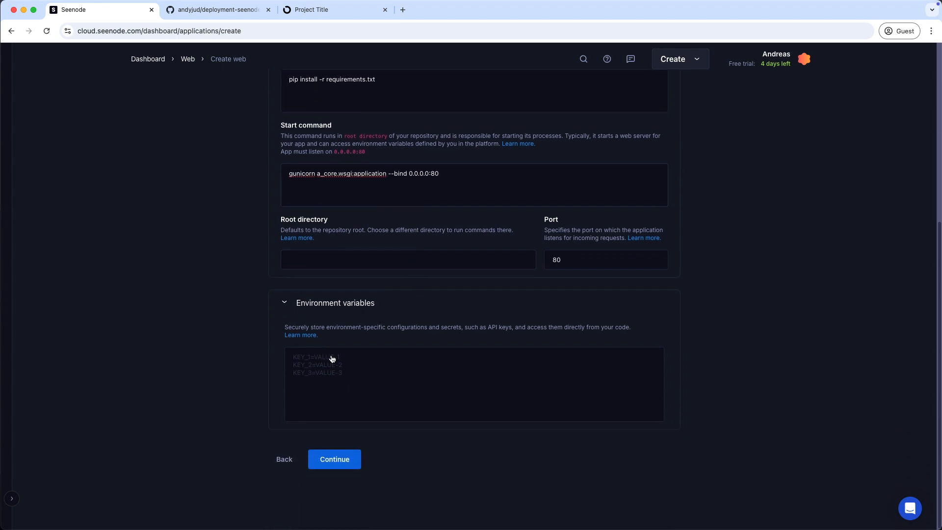
Fill the environment variables from .env, with ENVIRONMENT set to production, and continue to tiers
key(ctrl+Right)
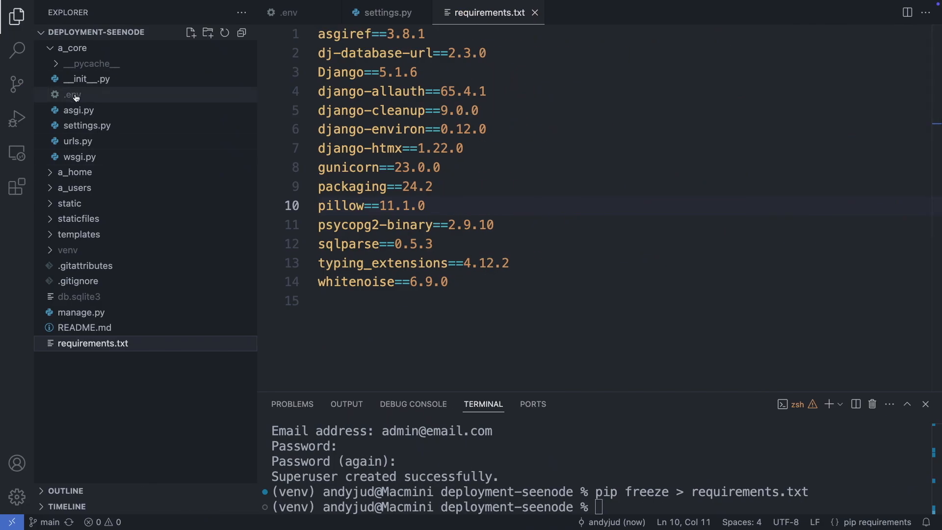
click(77, 96)
click(446, 136)
key(super+a)
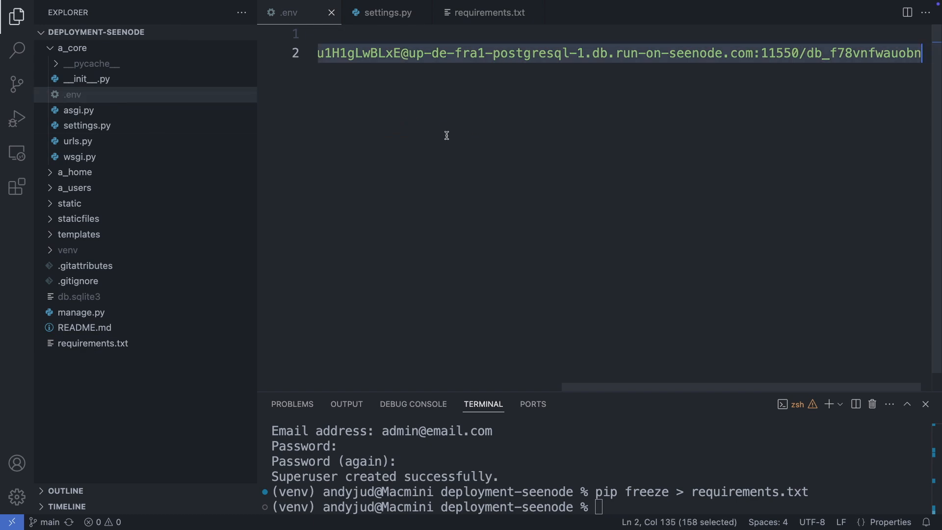
key(super+c)
key(ctrl+Left)
click(307, 361)
key(super+v)
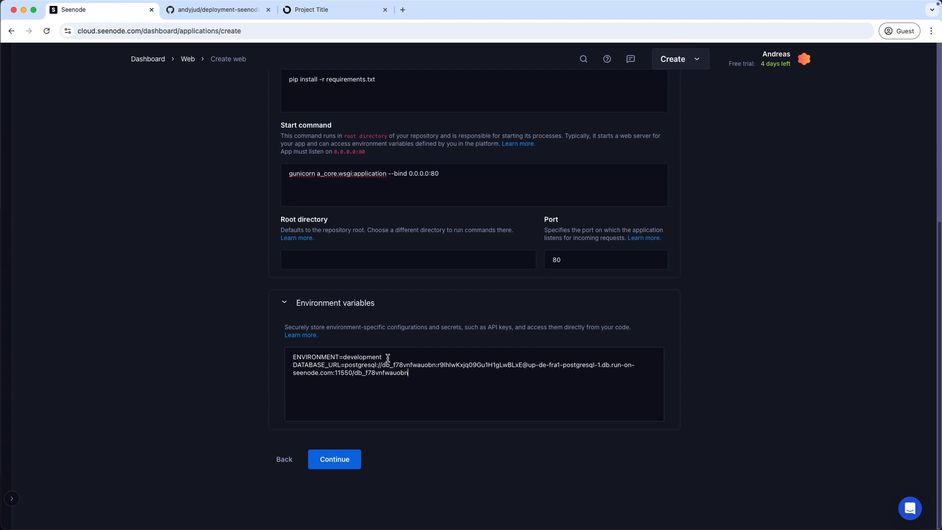
drag(388, 357, 342, 358)
text(production)
click(350, 470)
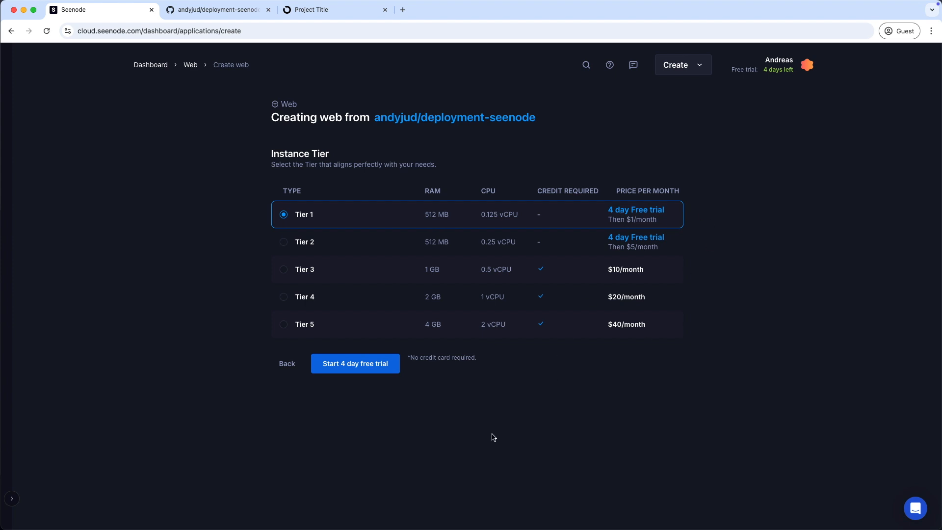
Launch the service on the Tier 1 4-day free trial, then review its variables and domains
click(352, 372)
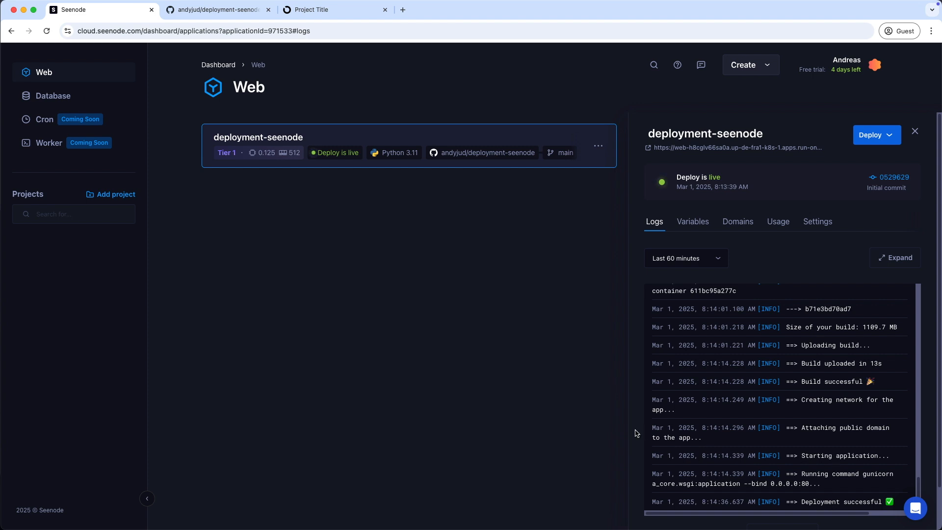
click(704, 223)
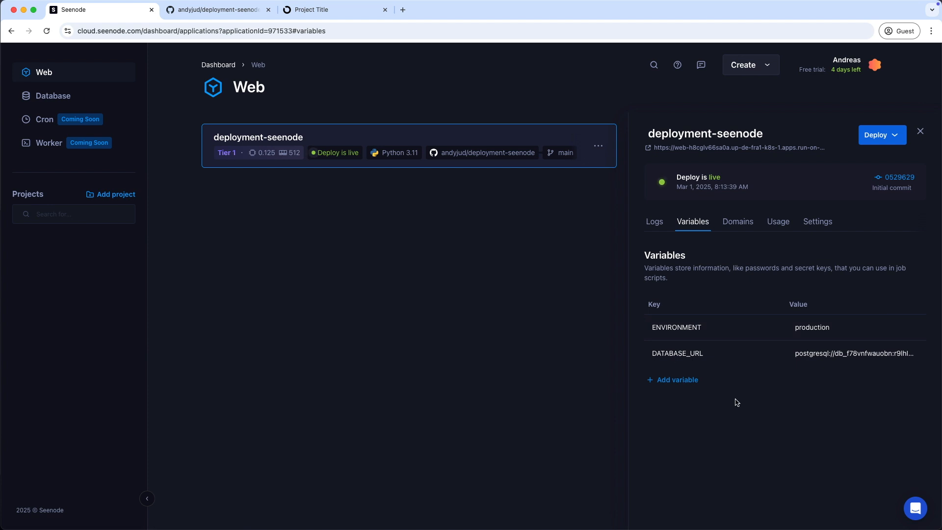
click(738, 223)
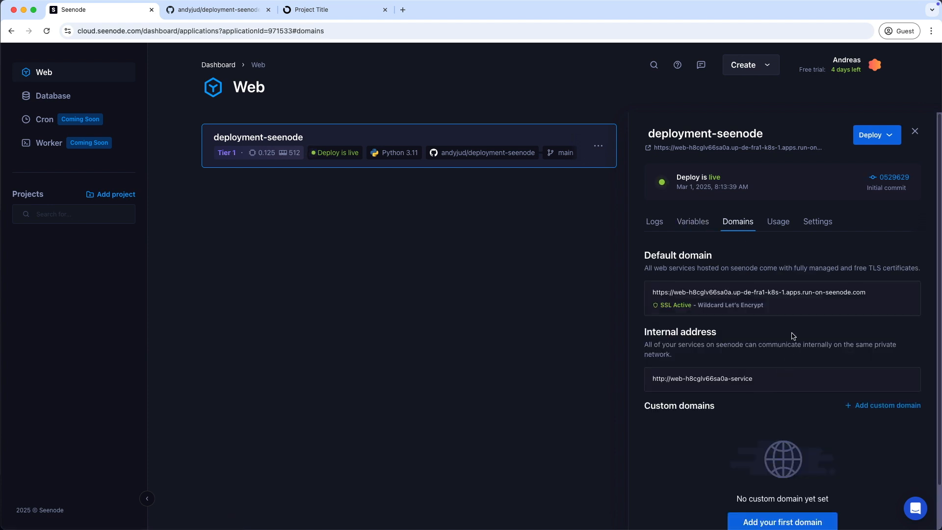
scroll(798, 313, down, 1)
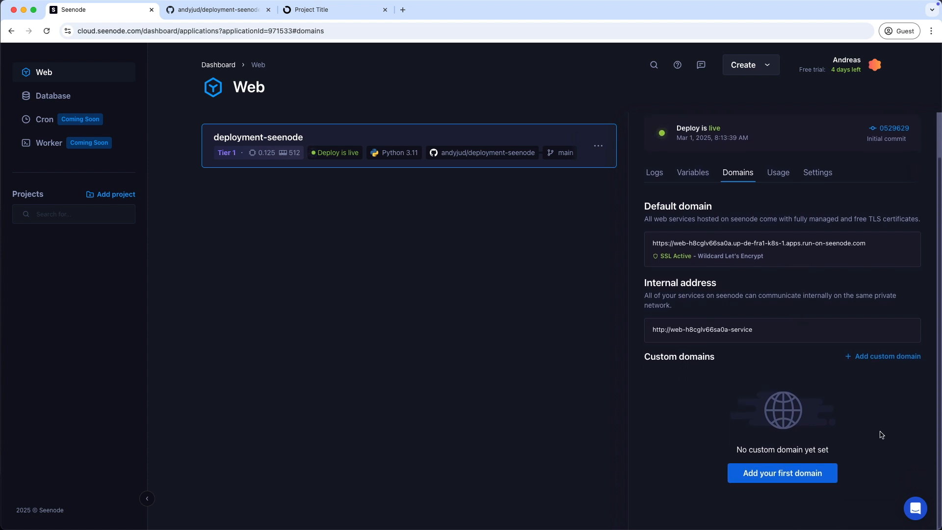
Open the default Seenode domain, which shows Bad Request (400), and copy its URL
click(797, 244)
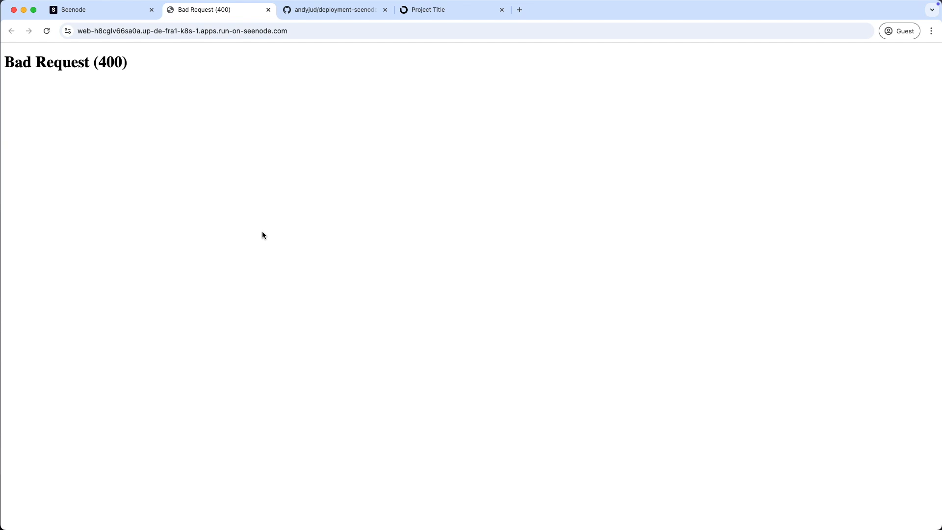
drag(311, 32, 52, 31)
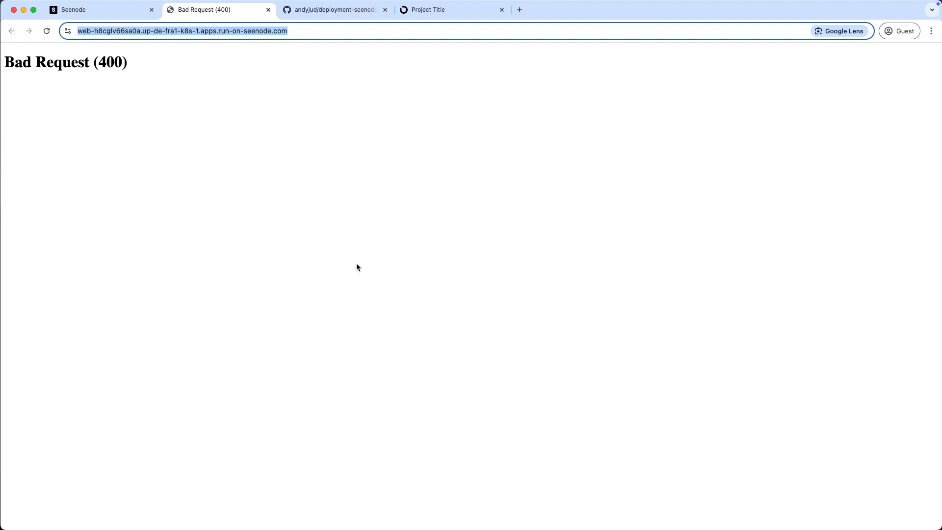
key(ctrl+Right)
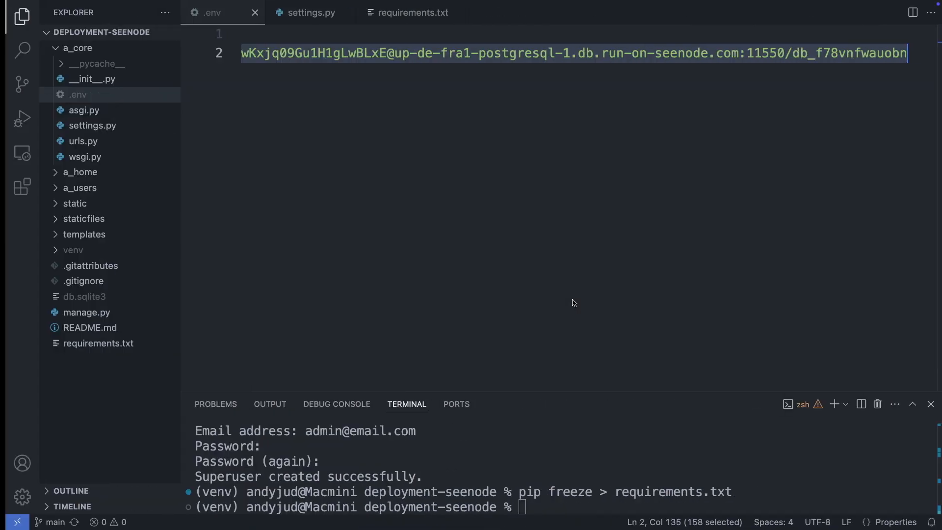
click(98, 127)
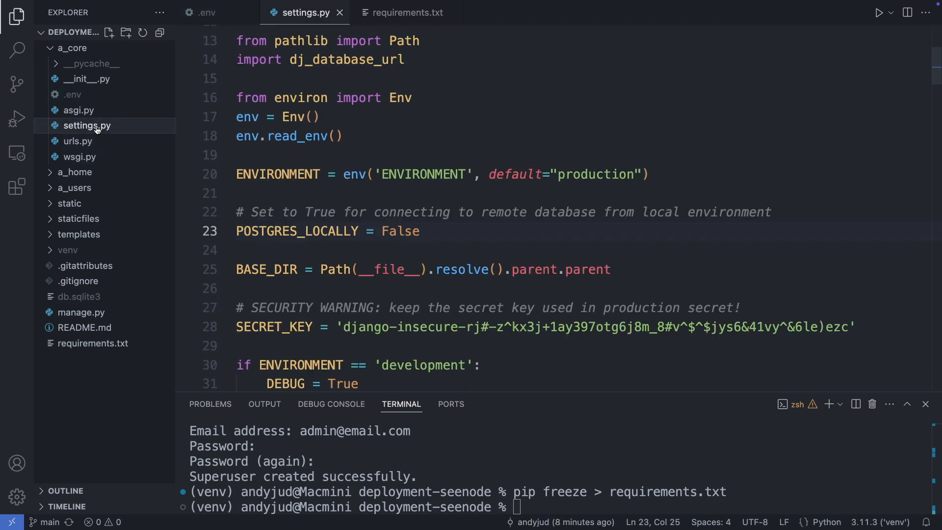
scroll(547, 315, down, 3)
scroll(547, 315, down, 6)
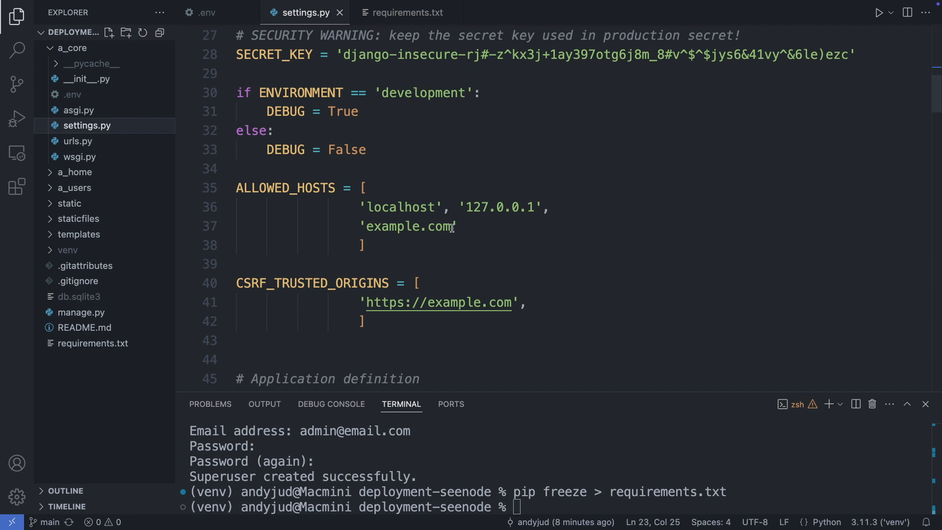
drag(452, 228, 367, 227)
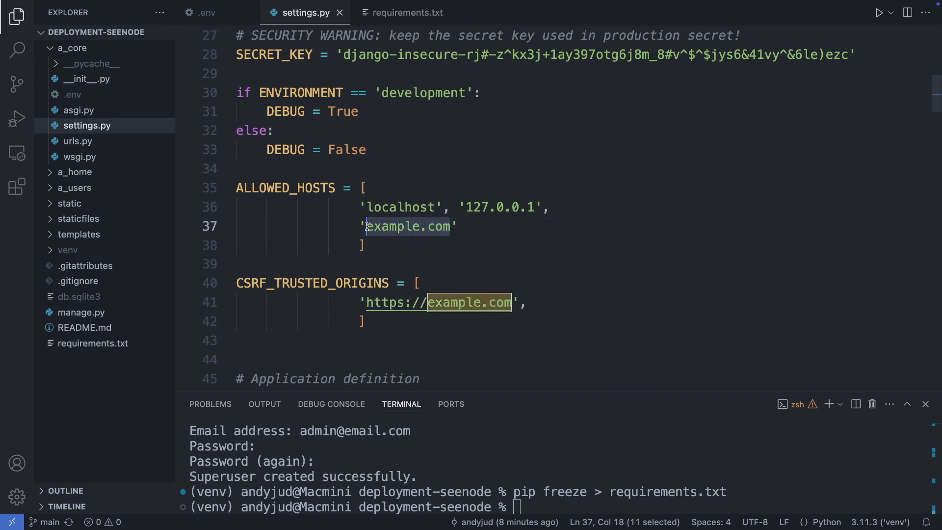
key(super+v)
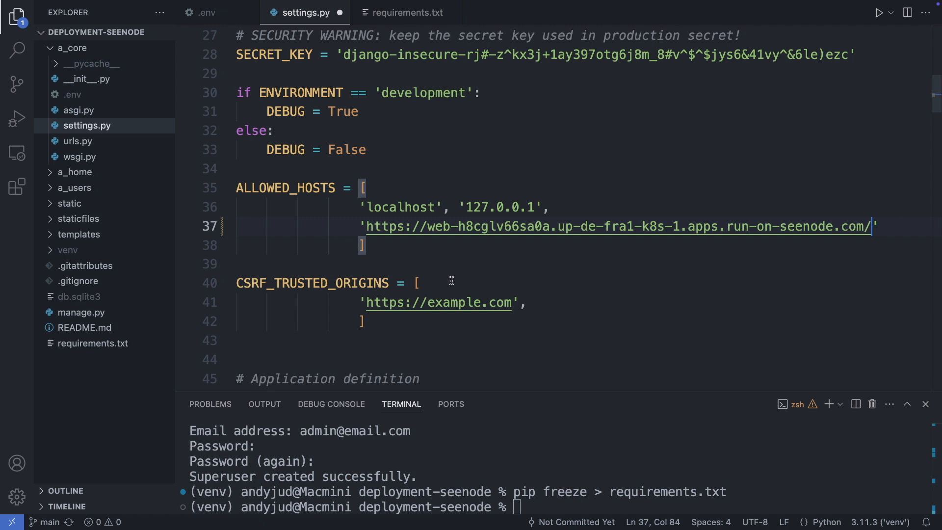
key(BackSpace)
drag(426, 226, 366, 227)
key(BackSpace)
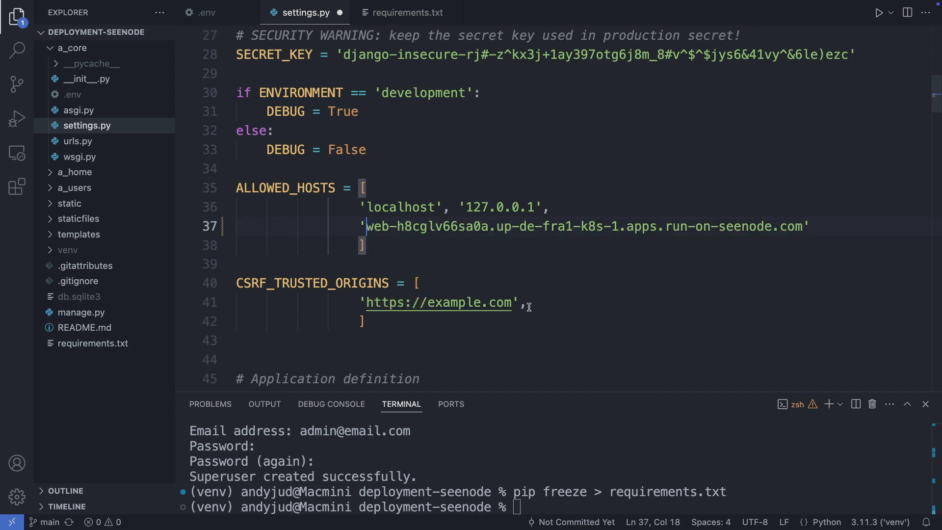
Set the Seenode app URL as the CSRF trusted origin and save settings.py
drag(512, 303, 366, 302)
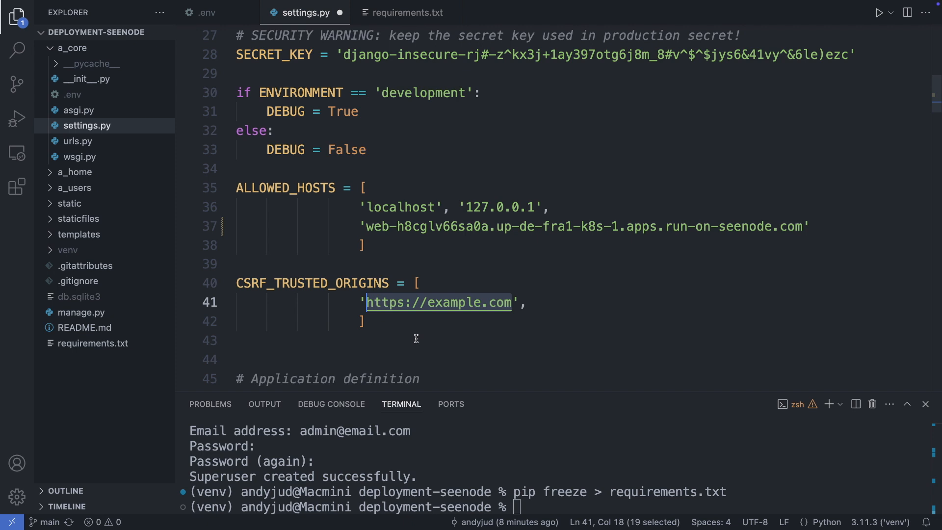
scroll(416, 339, down, 1)
key(super+v)
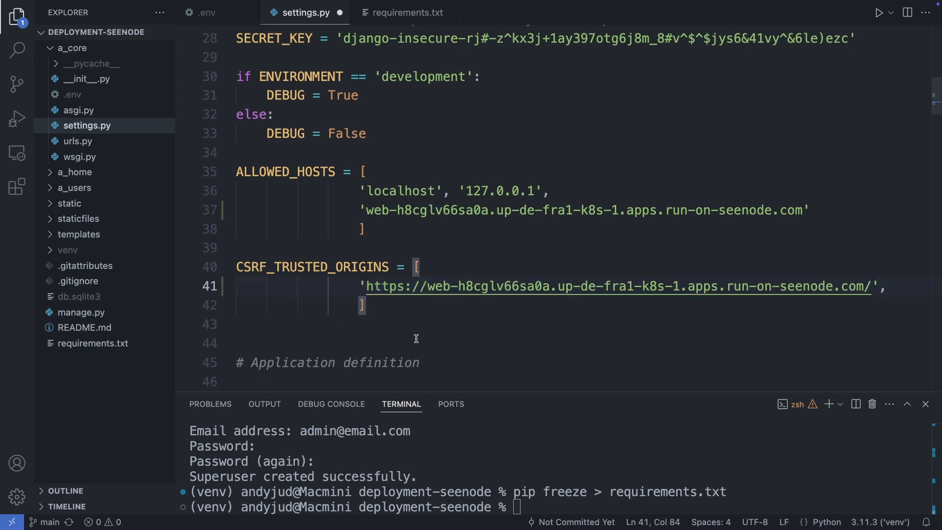
key(BackSpace)
key(super+s)
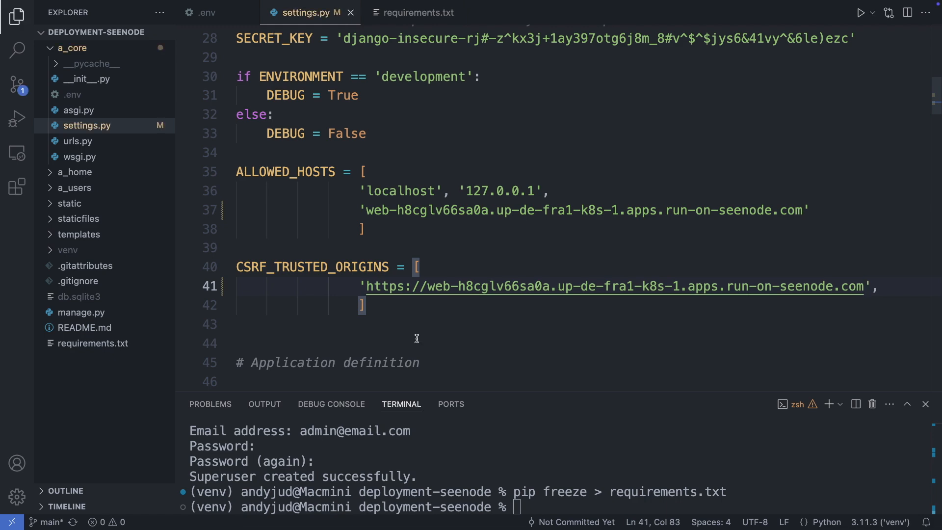
Enter the commit summary 'Added Allowed Host and Trusted Origin' in GitHub Desktop
key(ctrl+Left)
click(127, 410)
text(Added Allowed Host and Trusted Origin)
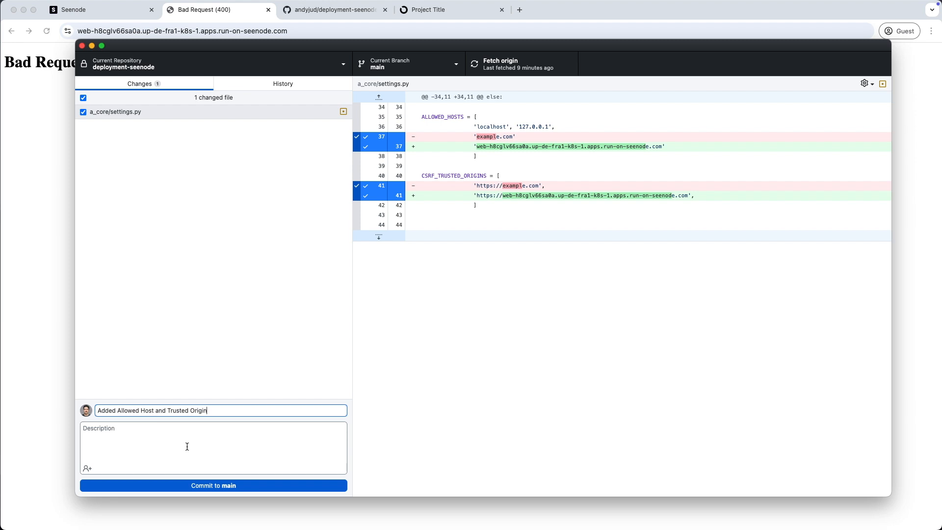
Commit 'Added Allowed Host and Trusted Origin' to main and push it to origin
click(219, 486)
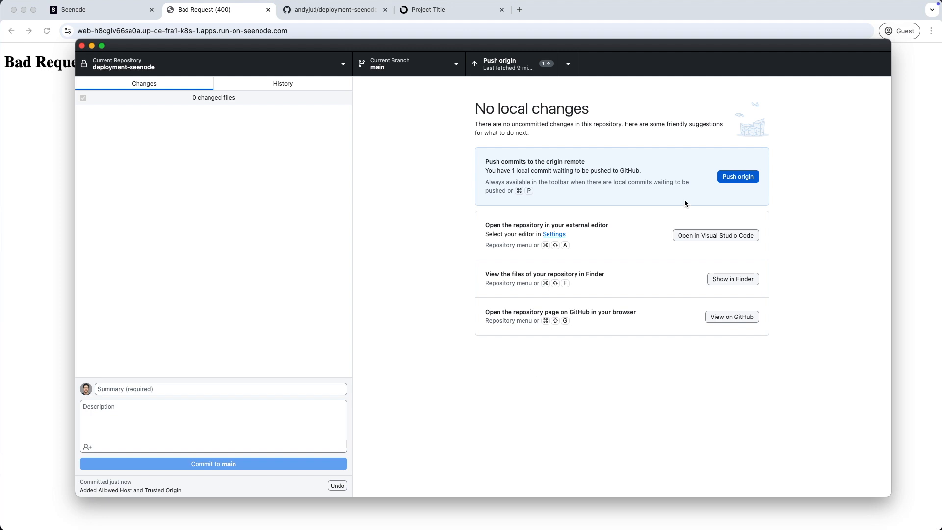
click(750, 178)
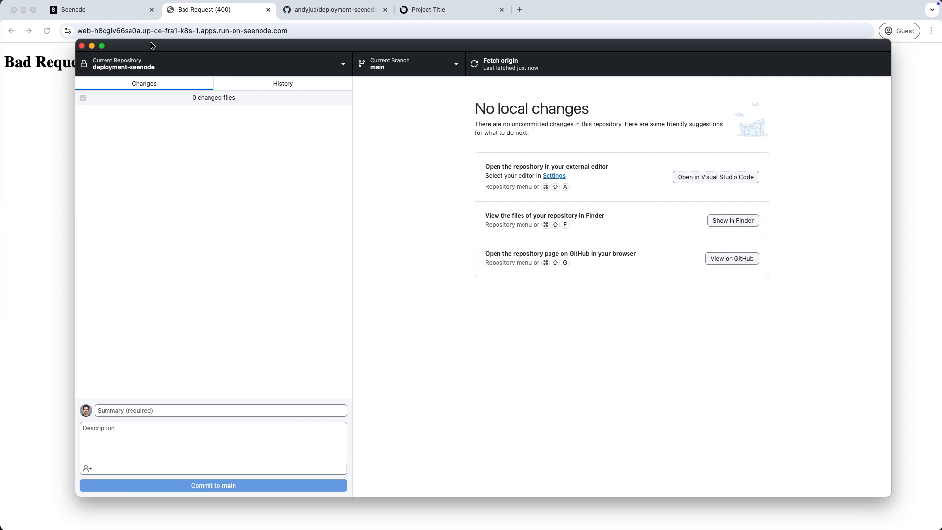
click(79, 12)
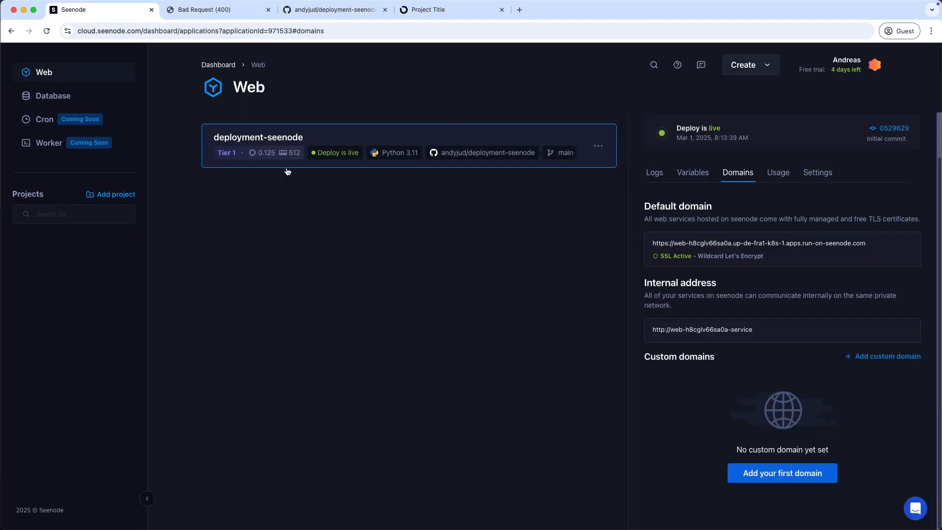
Deploy commit c9d88fe 'Added Allowed Host and Trusted Origin' through Deploy specific commit
click(654, 172)
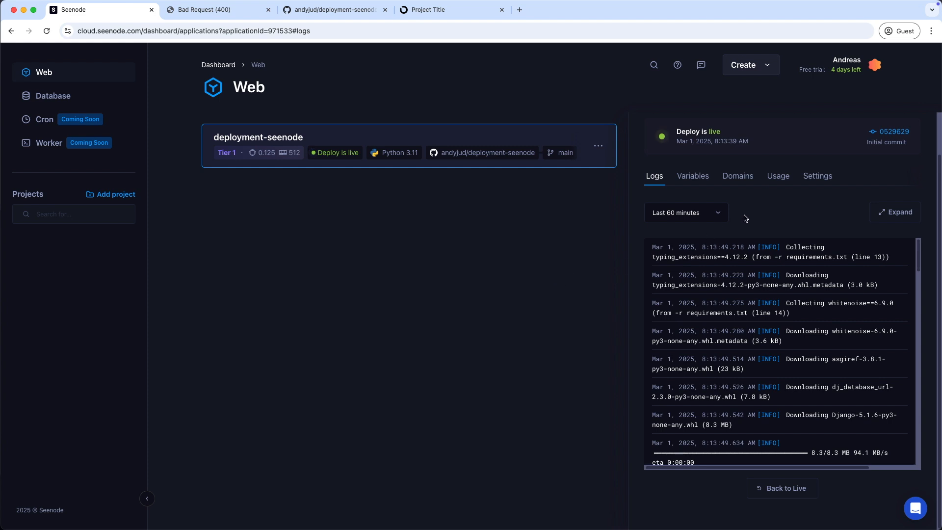
scroll(745, 219, up, 2)
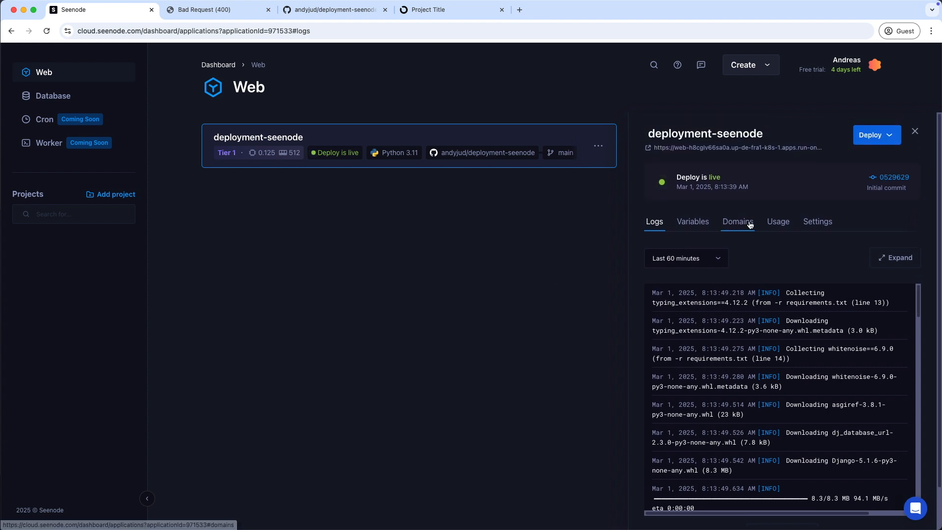
click(892, 135)
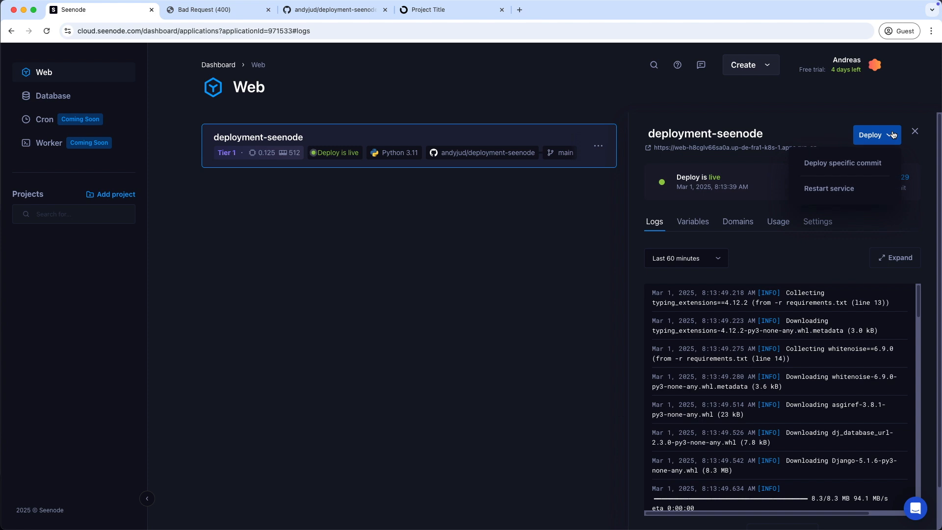
click(881, 164)
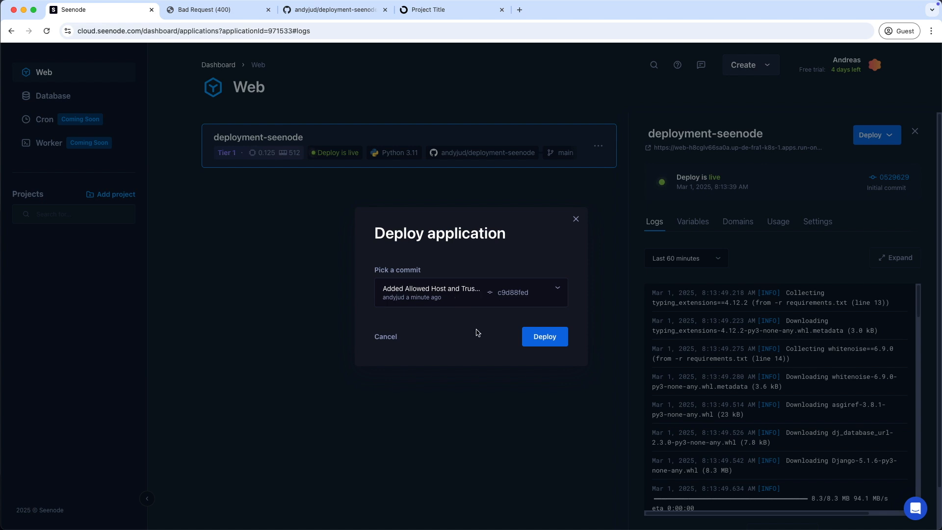
click(553, 343)
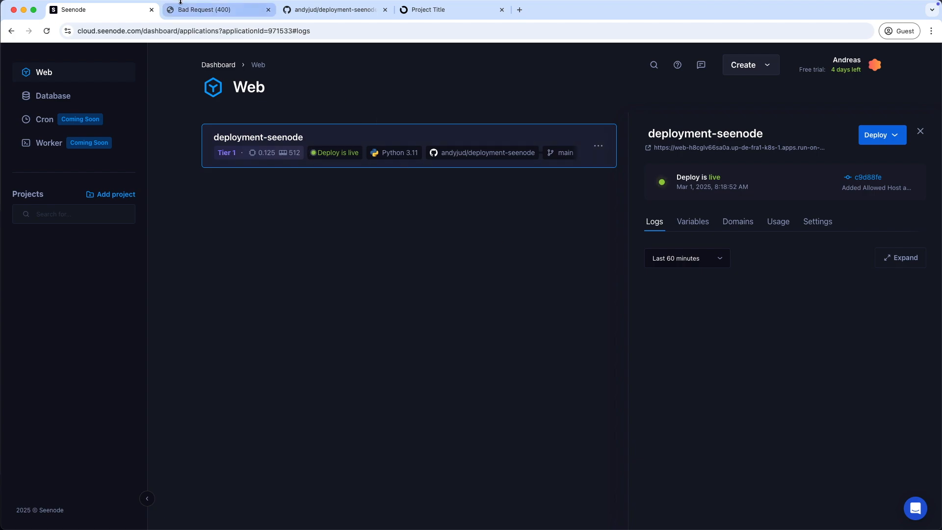
Reload the deployed app, then log in with the admin email address and password
click(196, 14)
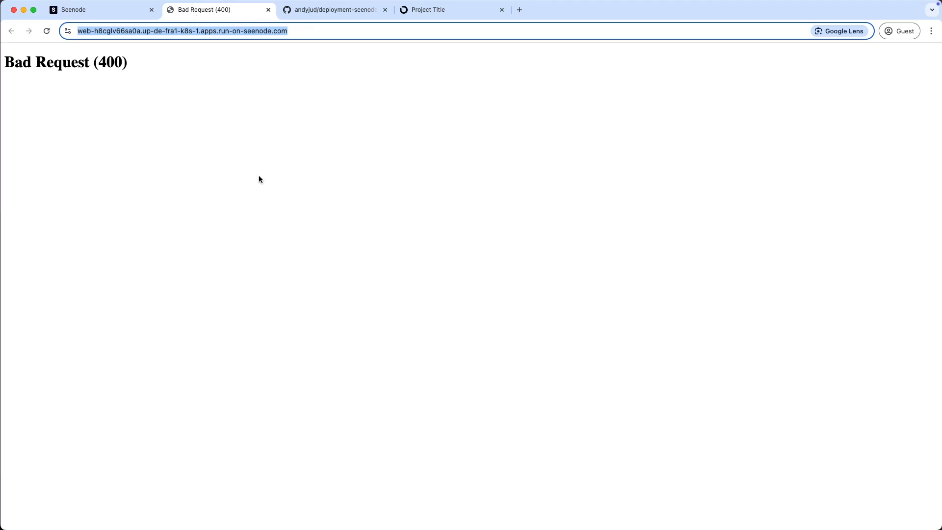
click(47, 31)
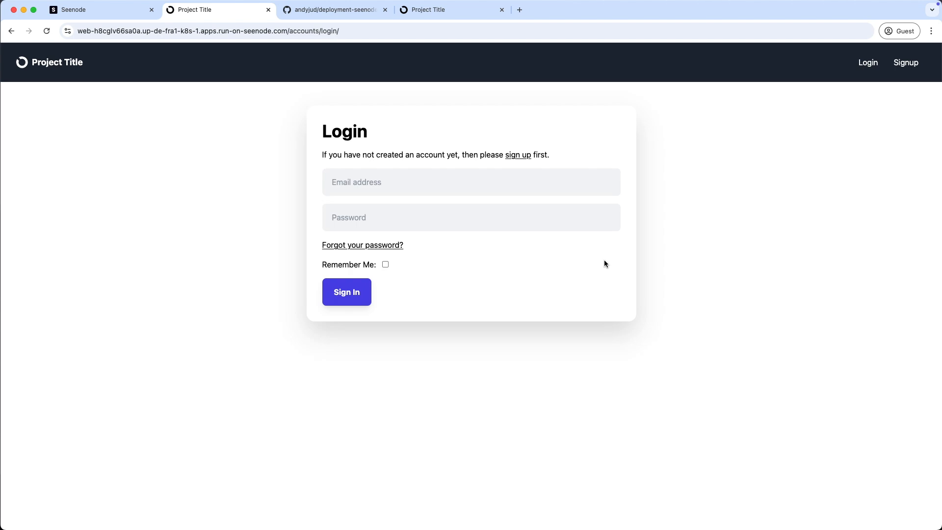
click(378, 185)
text(admin@email.com)
key(Tab)
text(•••••••••)
key(Return)
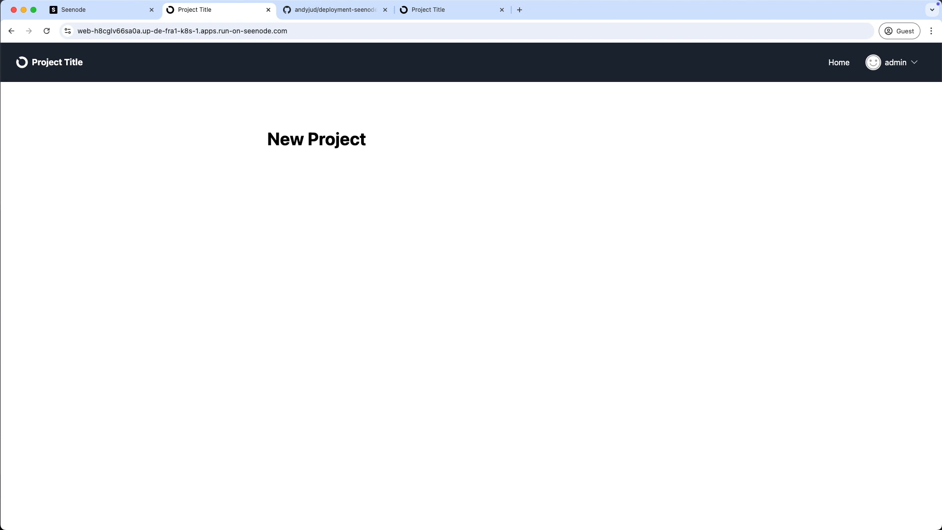
Go to the app's /admin page from the address bar
click(315, 29)
click(318, 31)
text(admin)
key(Return)
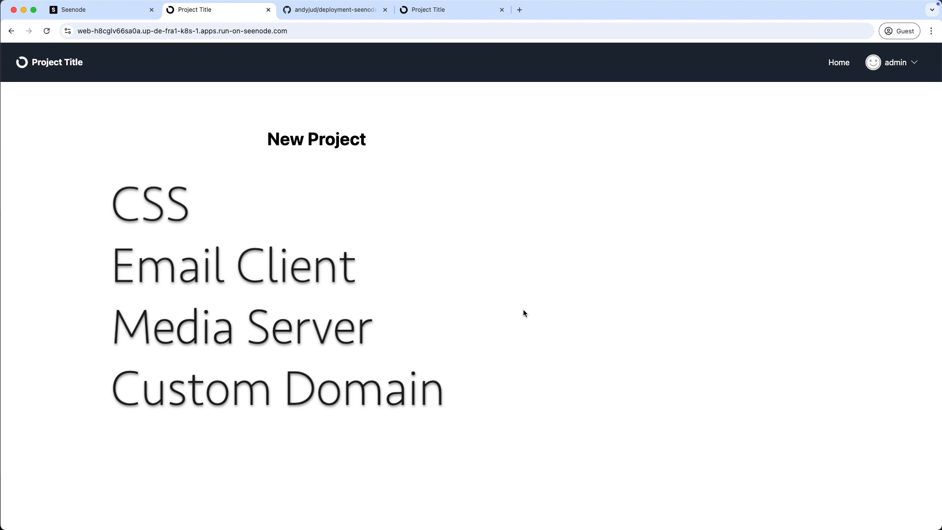
From Seenode's help menu, open the Documentation guide 'Deploying using GitHub actions' at Step 1
click(78, 12)
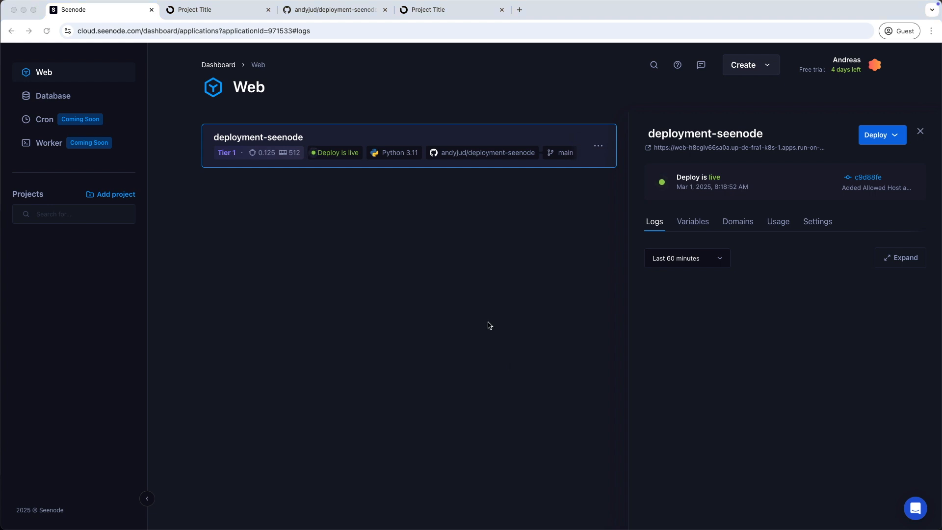
click(677, 68)
click(678, 69)
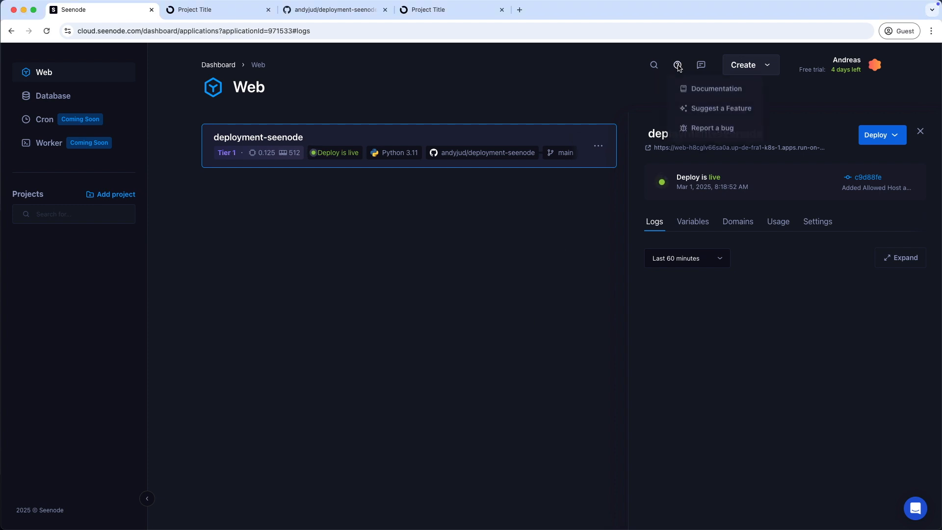
click(700, 90)
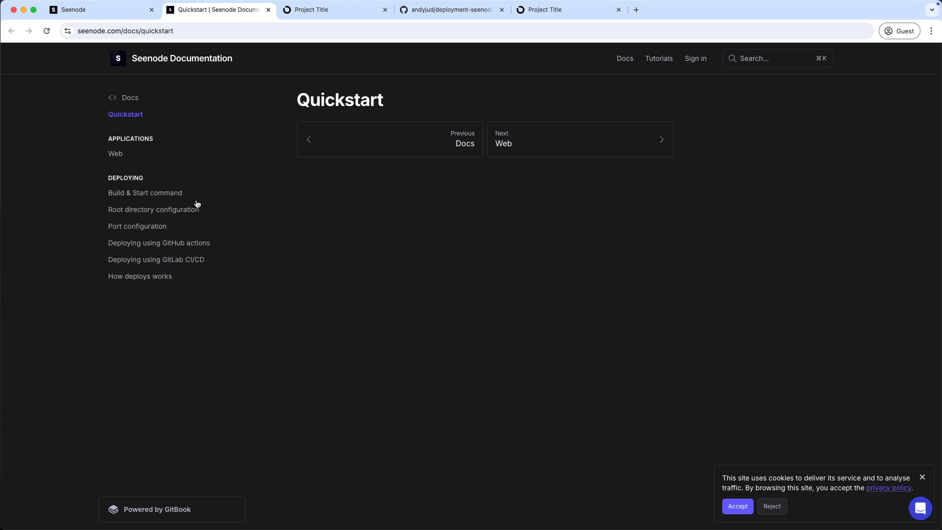
click(182, 248)
scroll(373, 339, down, 3)
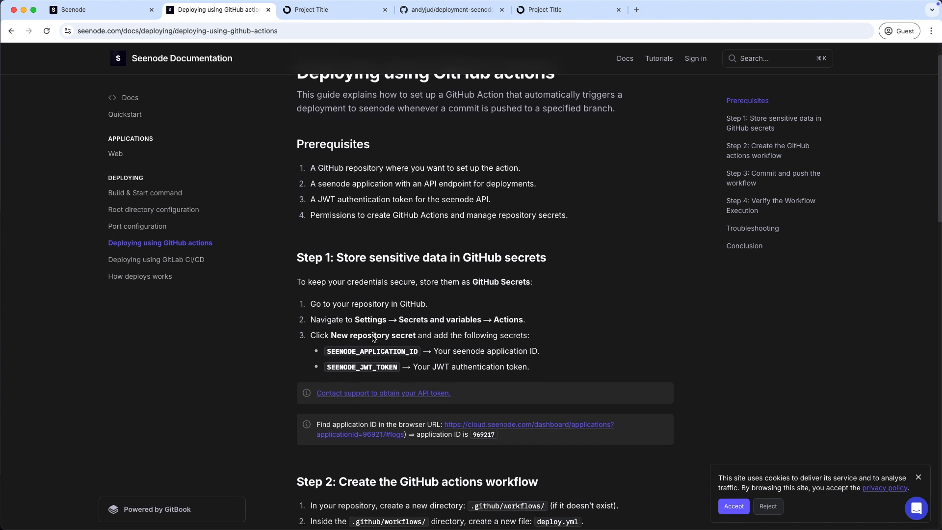
scroll(373, 336, down, 2)
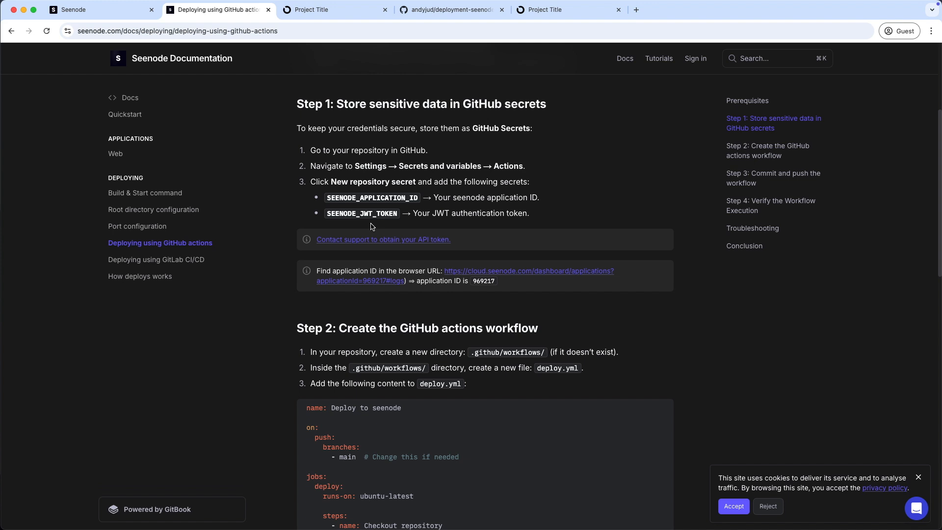
Start a new repository Actions secret named SEENODE_APPLICATION_ID in the deployment-seenode settings
click(448, 11)
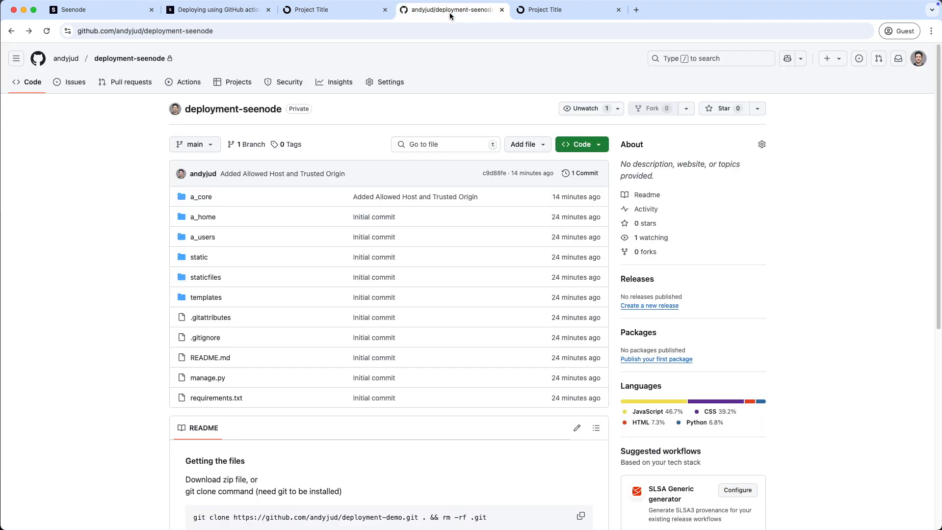
click(394, 83)
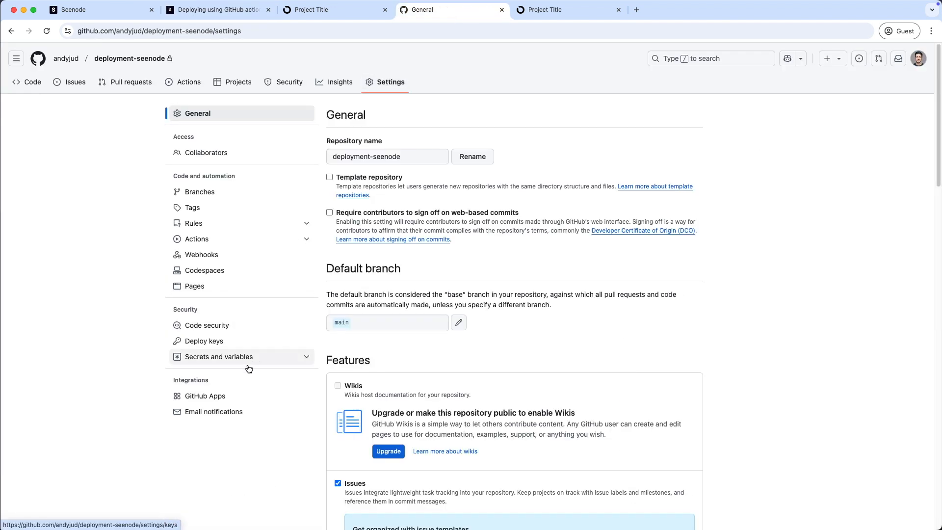
click(244, 361)
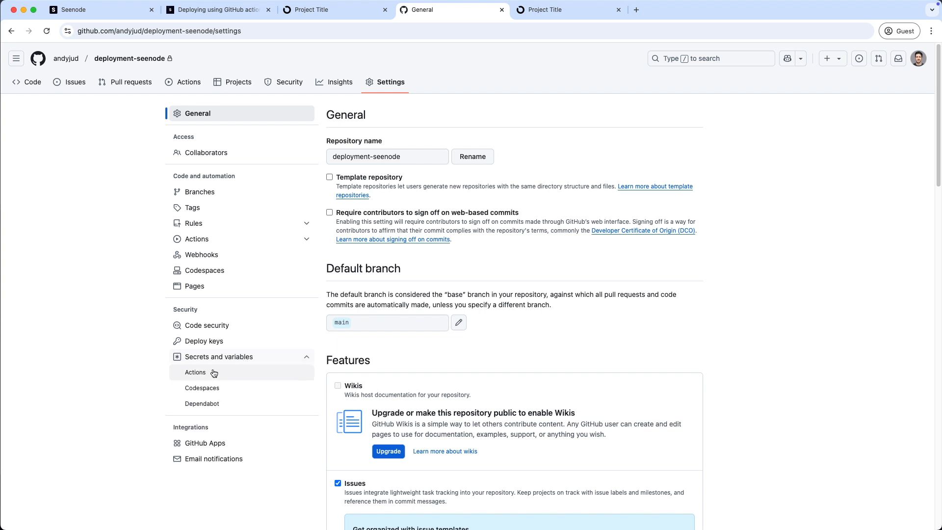
click(198, 375)
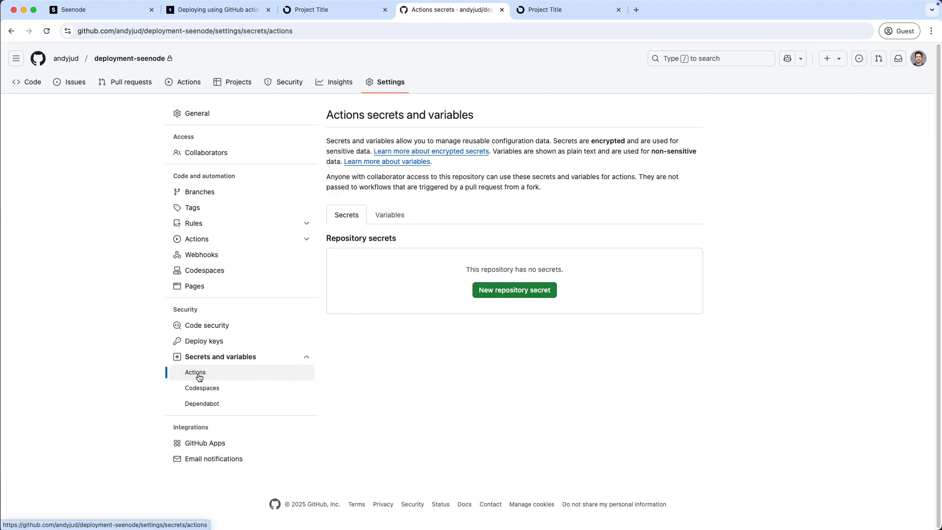
click(528, 292)
click(384, 154)
key(super+v)
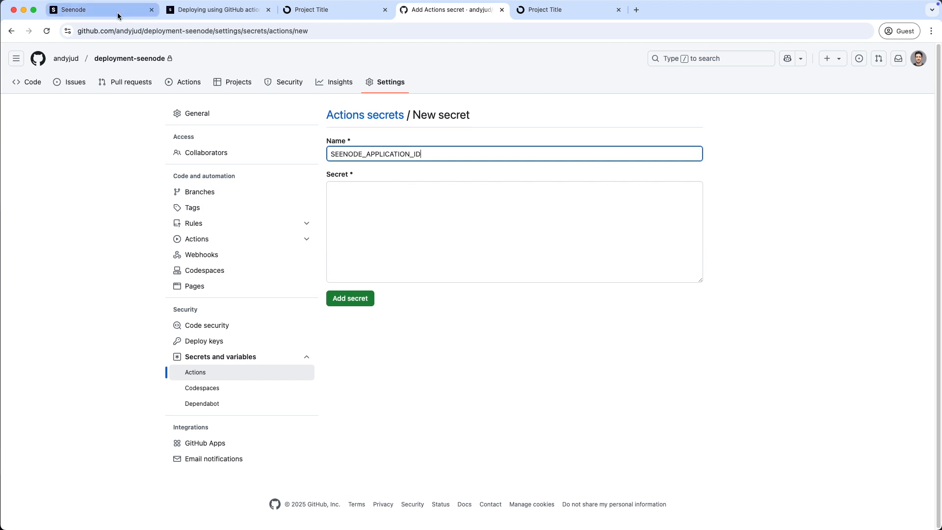
Copy the application ID from the Seenode dashboard URL into the secret value and save it
click(95, 11)
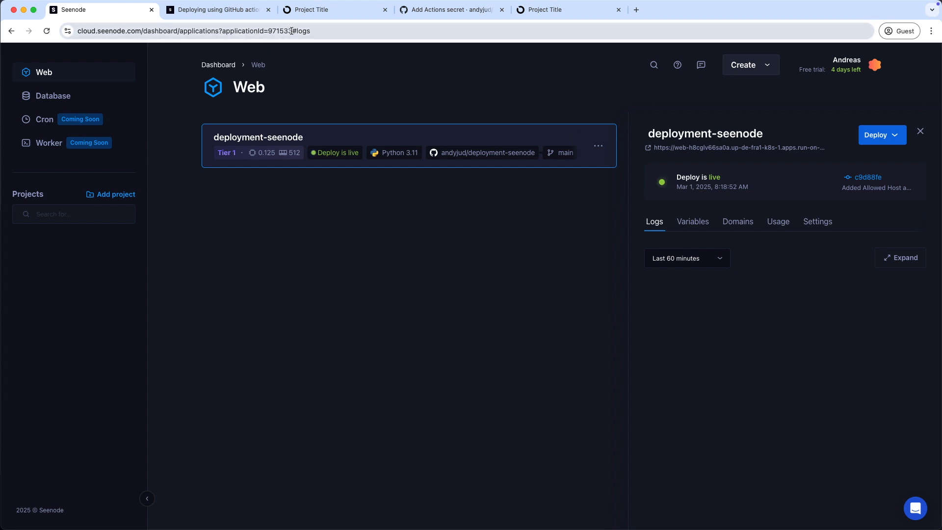
drag(291, 31, 268, 31)
key(super+c)
click(431, 10)
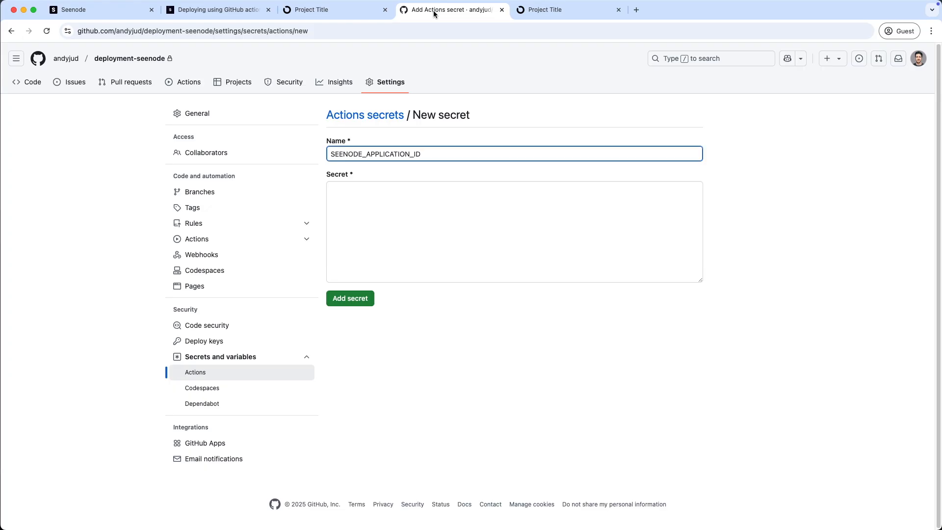
click(468, 238)
key(super+v)
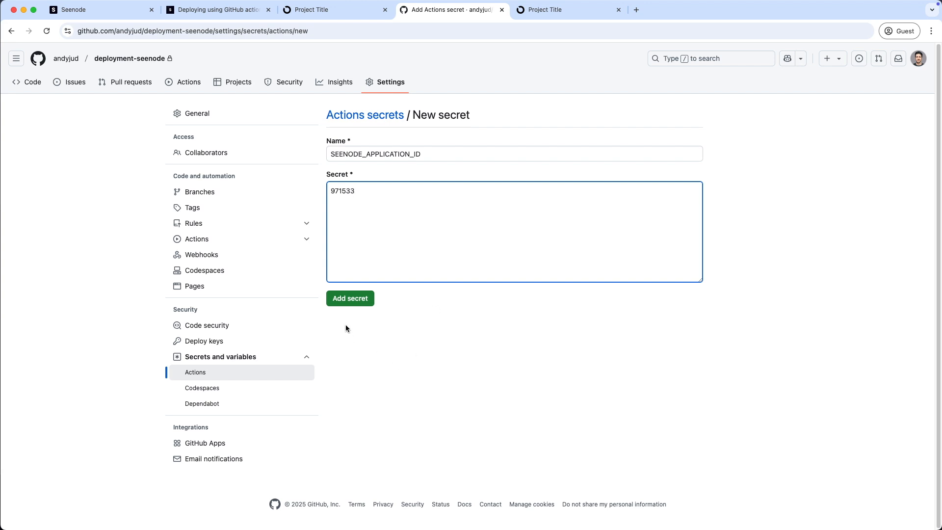
click(351, 302)
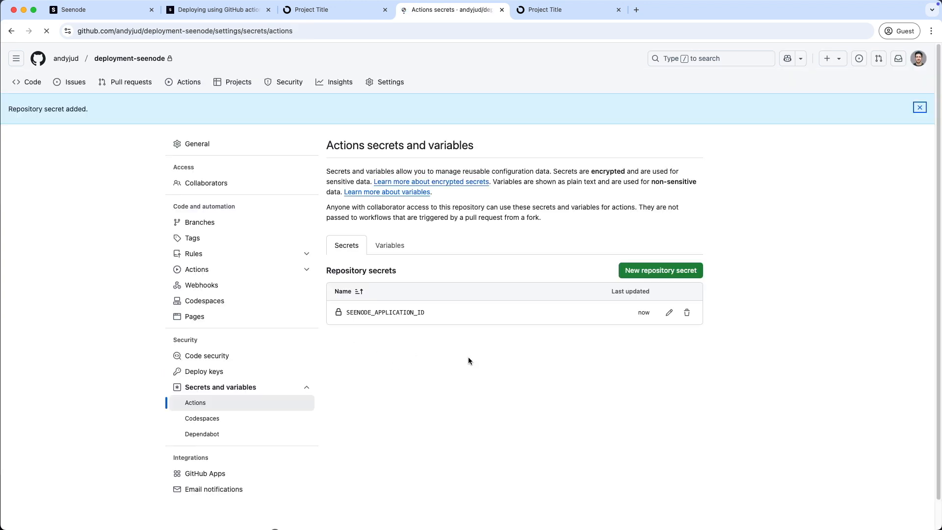
Create a second repository secret SEENODE_JWT_TOKEN holding the pasted JWT token
click(673, 275)
click(361, 155)
text(SEENODE_JWT_TOKEN)
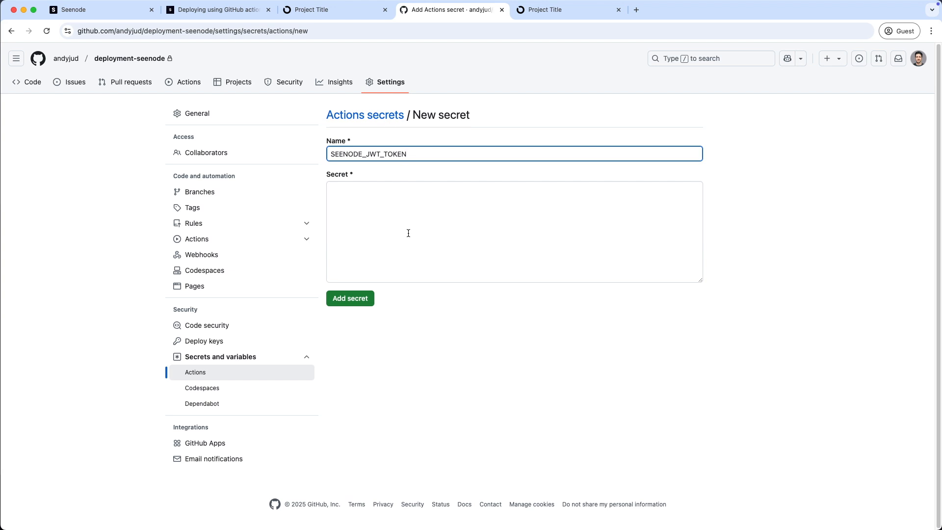
click(353, 191)
key(super+v)
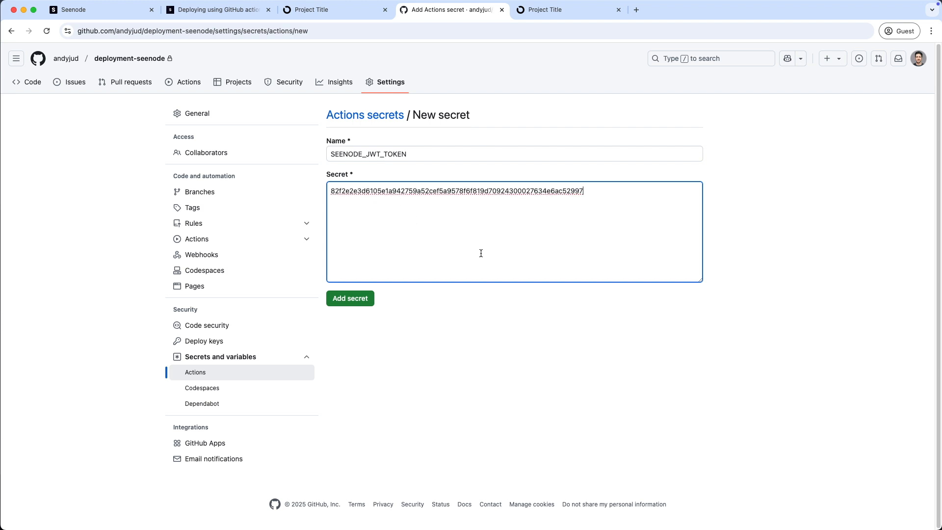
click(346, 307)
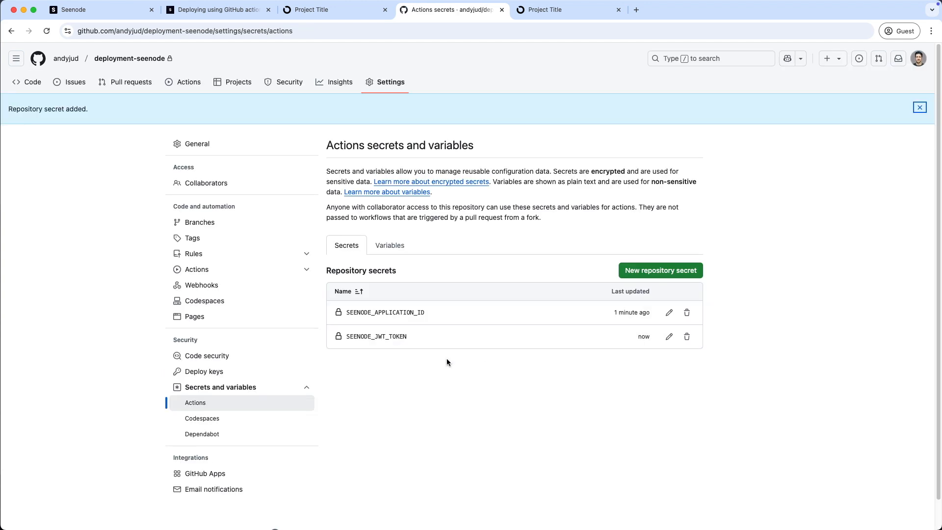
click(222, 13)
Scroll the guide down to Step 2 and its sample deploy.yml workflow
scroll(481, 361, down, 1)
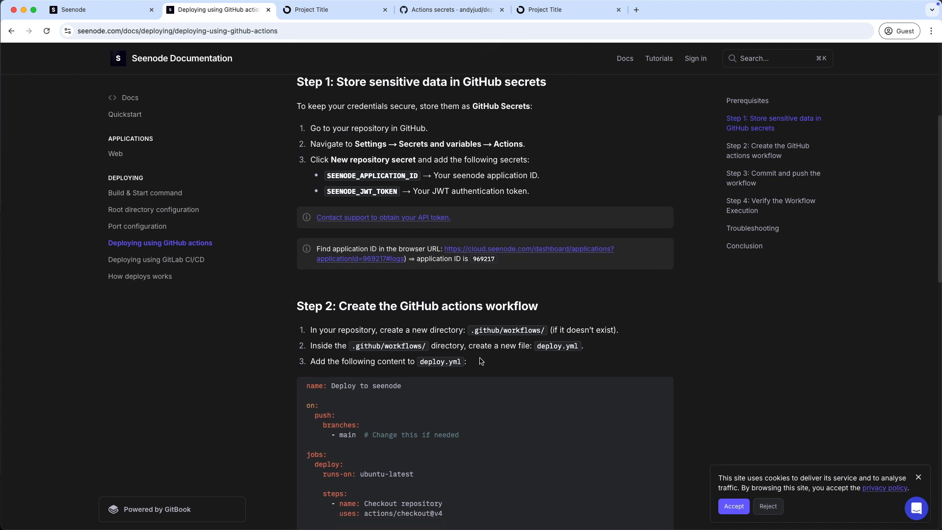
scroll(481, 361, down, 3)
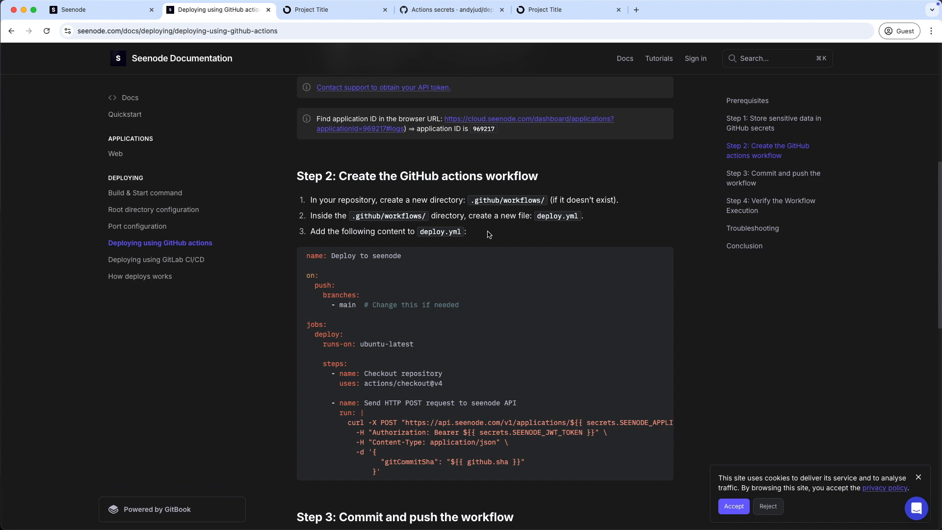
Create a new file .github/workflows/deploy.yml at the project root
key(ctrl+Right)
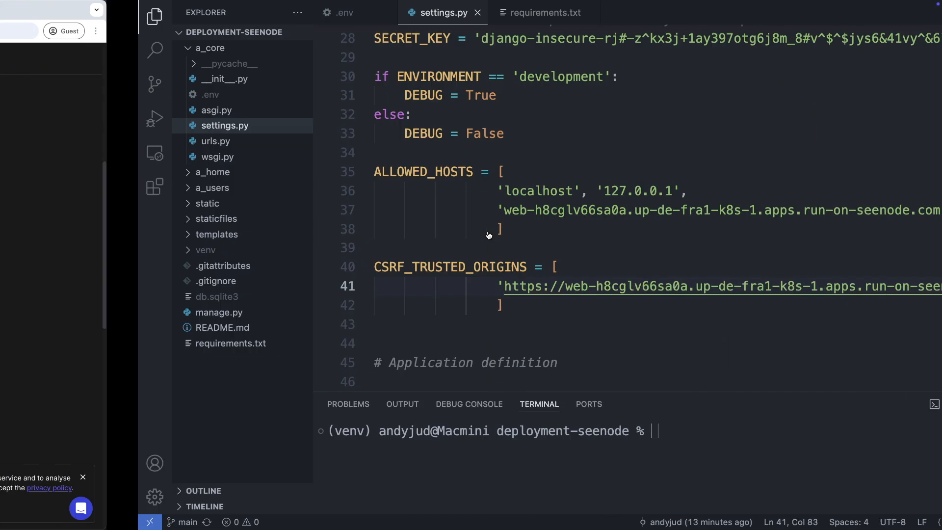
click(98, 400)
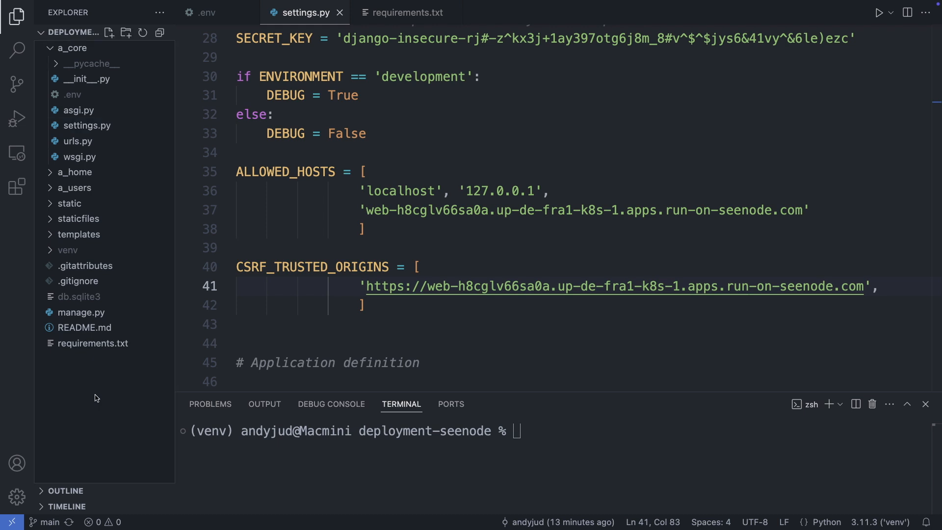
click(106, 34)
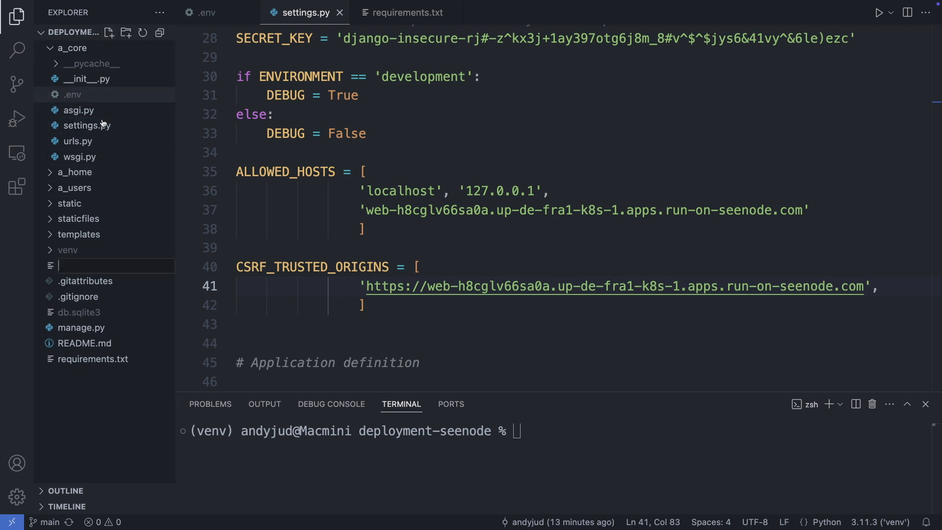
text(.github/workflows/deploy.yml)
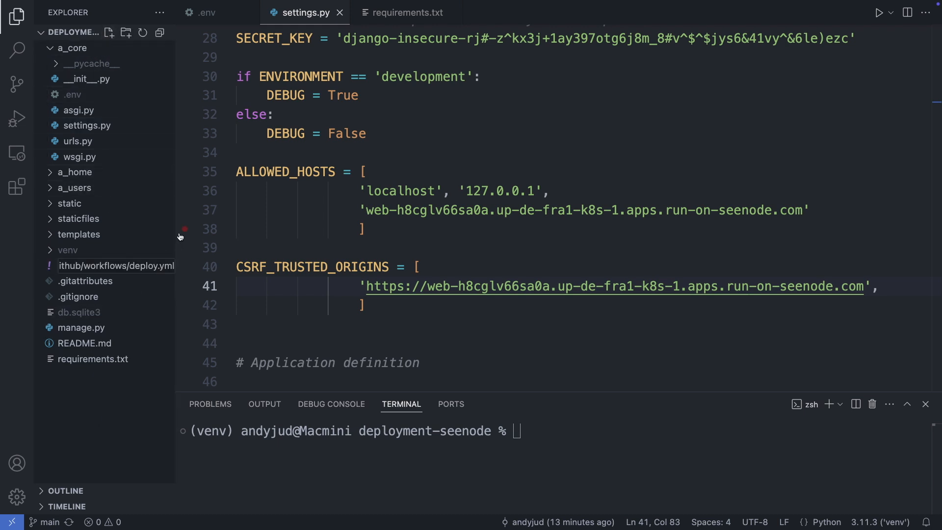
drag(175, 222, 308, 220)
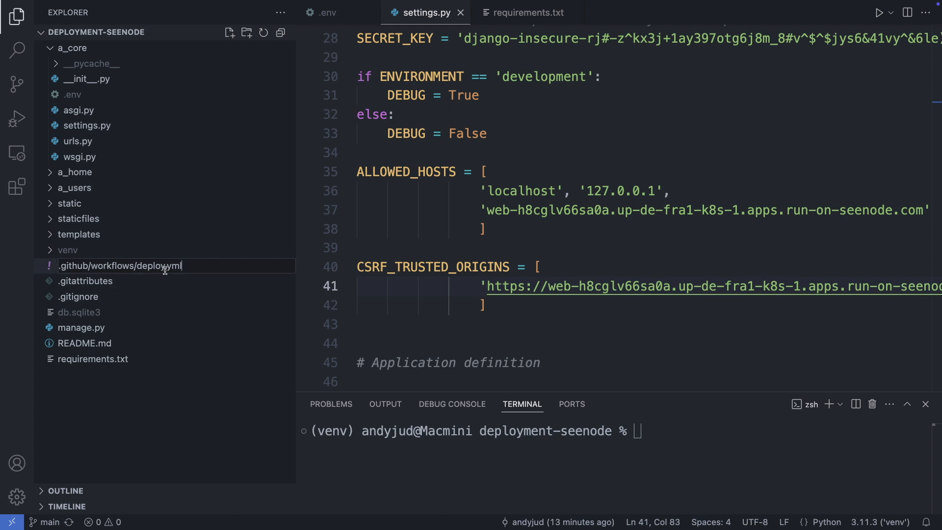
key(Return)
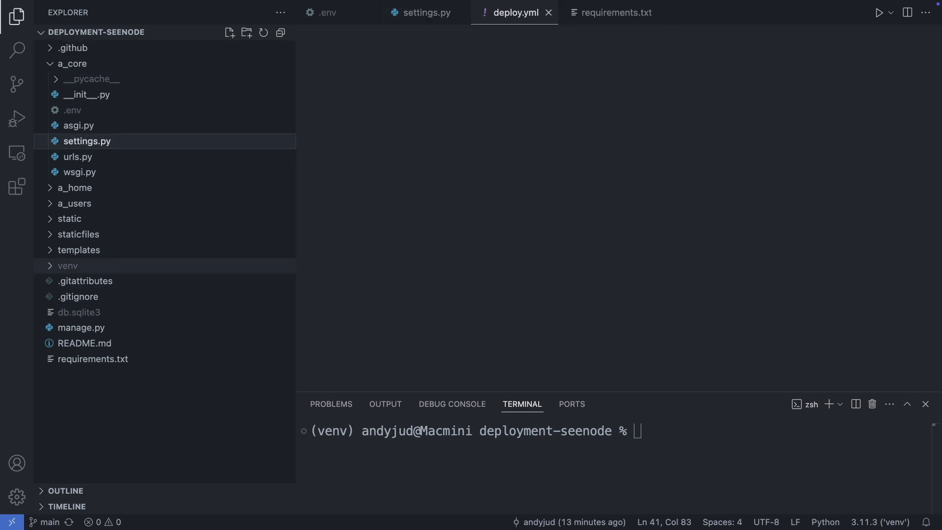
drag(297, 223, 176, 226)
Copy the sample workflow YAML from the docs into deploy.yml and save it
key(ctrl+Left)
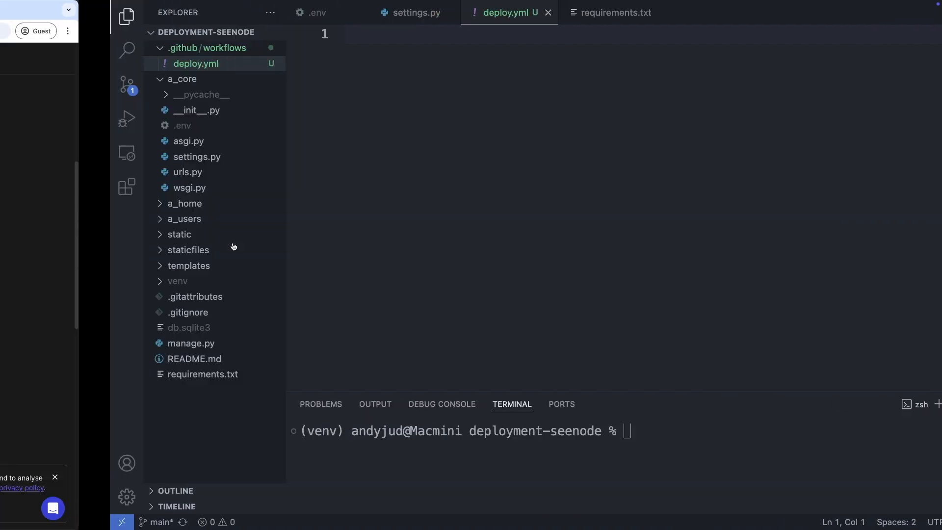
scroll(427, 328, down, 2)
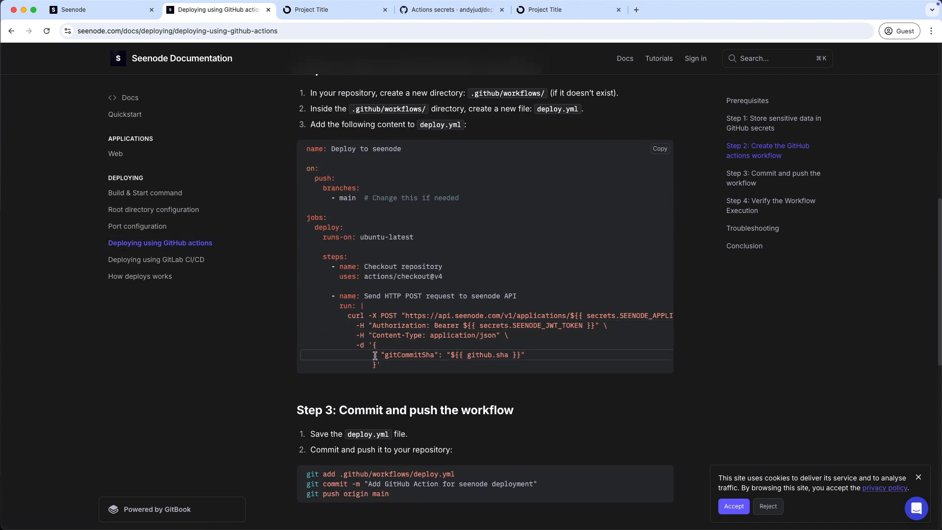
drag(394, 366, 305, 145)
key(super+c)
key(ctrl+Right)
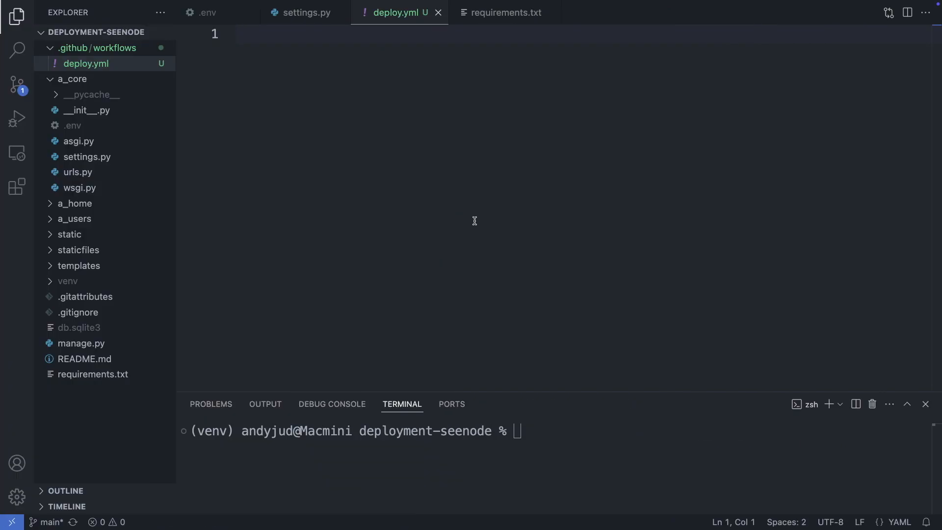
key(super+v)
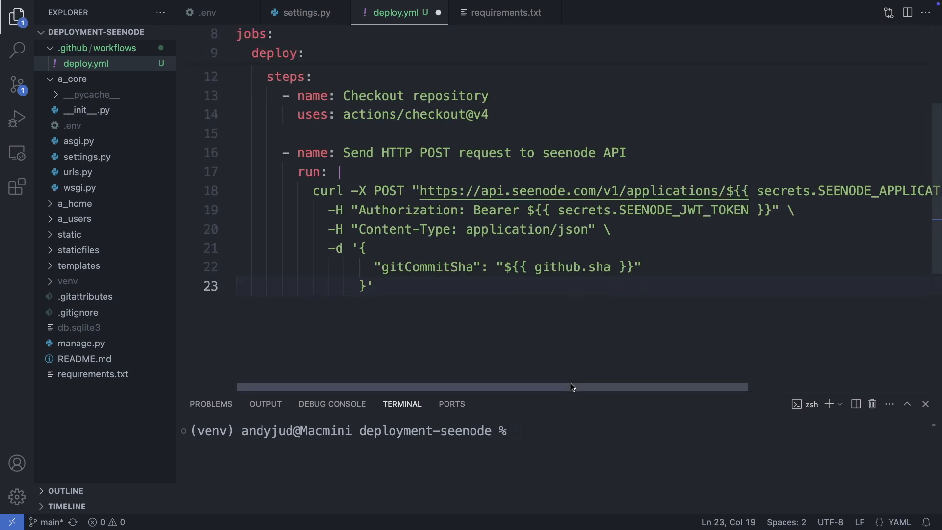
scroll(681, 380, right, 5)
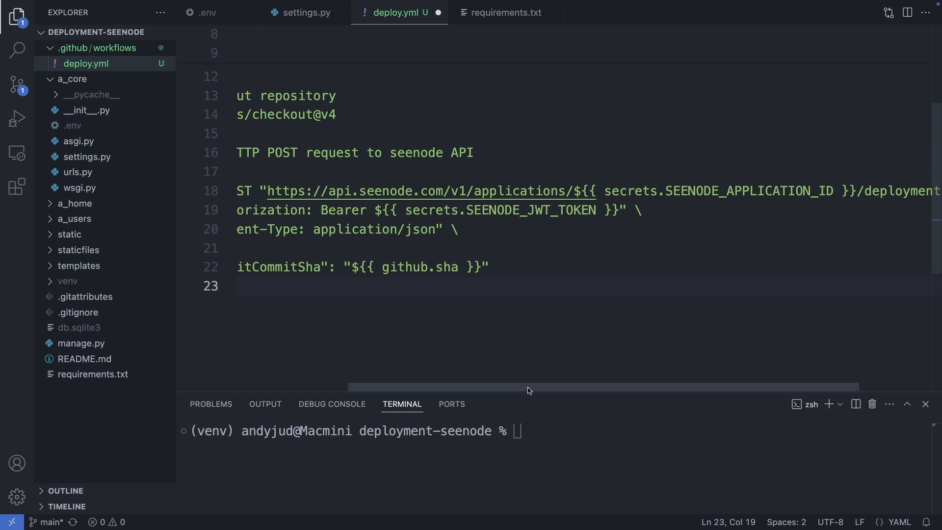
drag(531, 390, 369, 391)
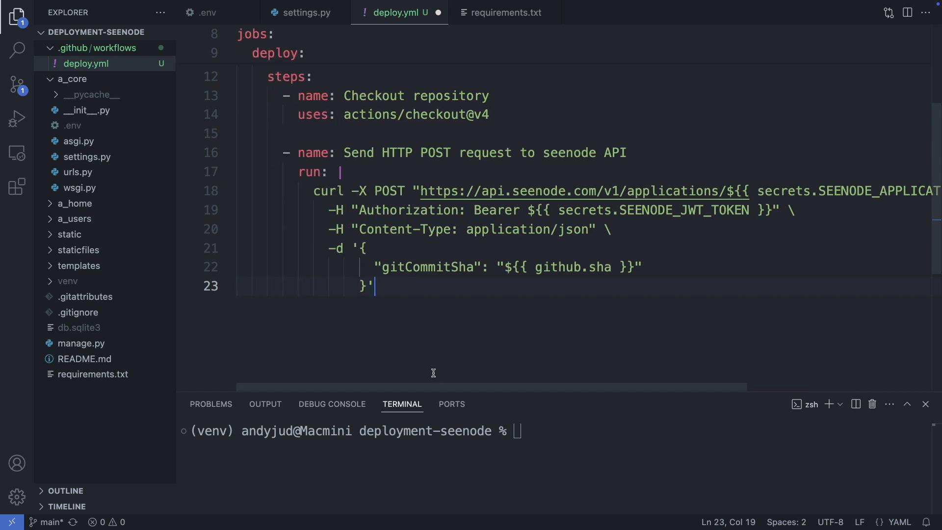
key(super+s)
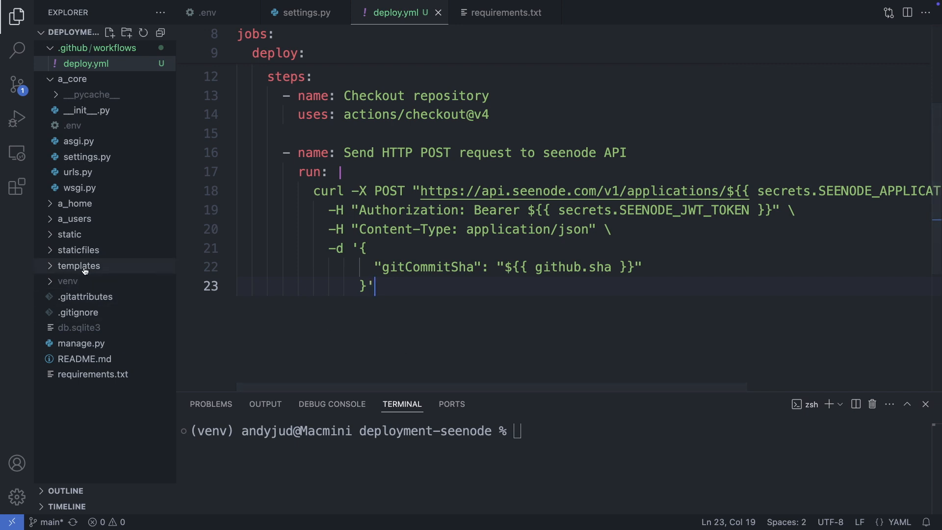
In templates/includes/header.html, change bg-gray-800 to bg-sky-500 and save
click(76, 266)
click(85, 312)
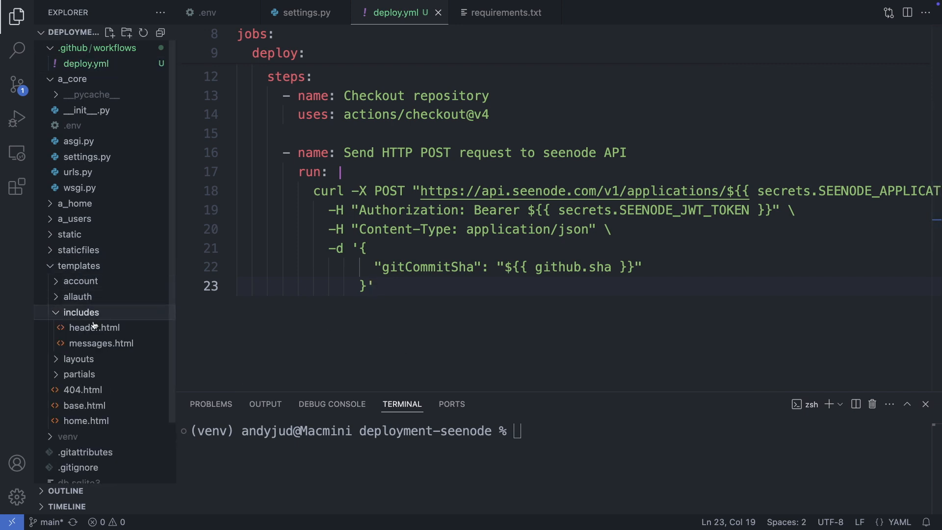
click(88, 327)
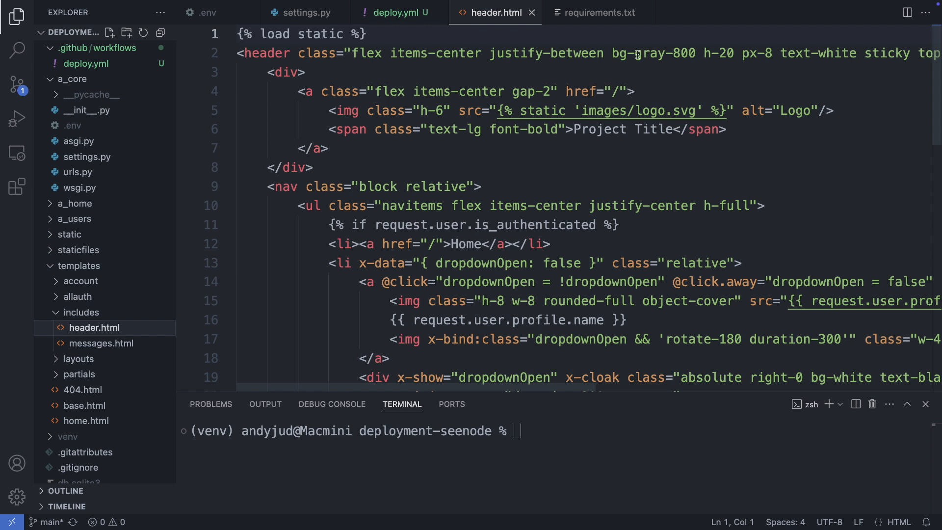
drag(635, 53, 696, 52)
text(sky)
text(-500)
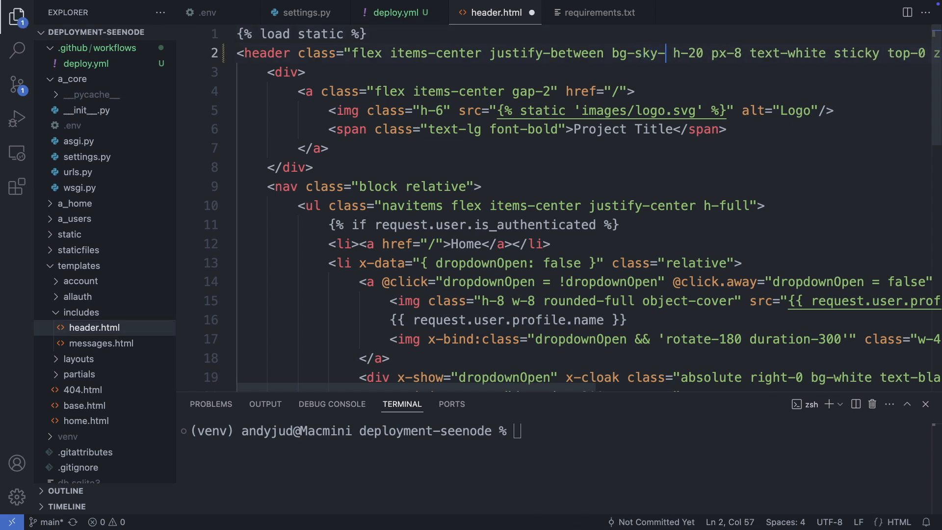
key(super+s)
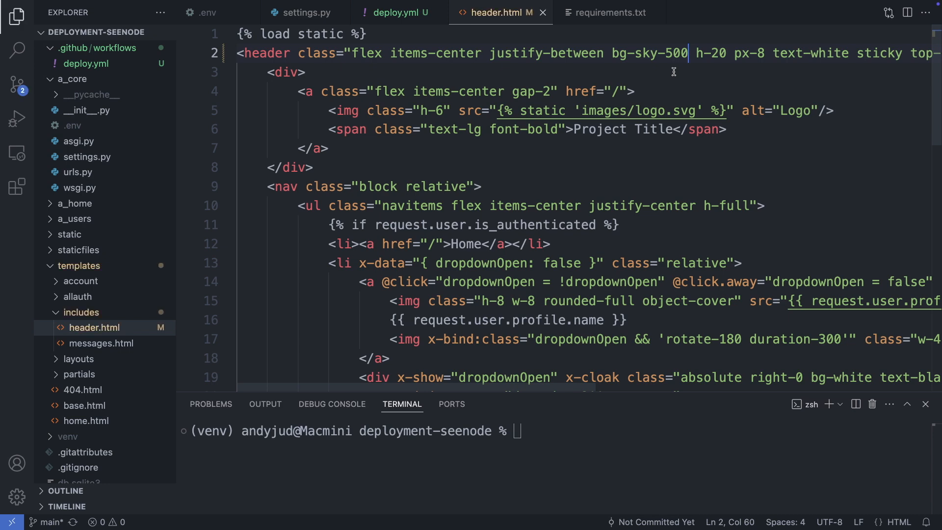
key(super+Tab)
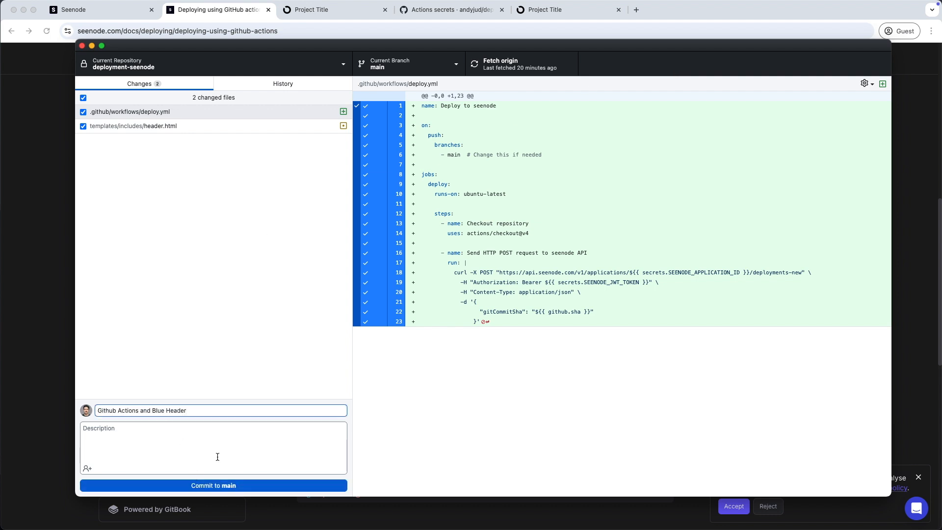
Commit 'Github Actions and Blue Header' to main and push it to origin
click(252, 488)
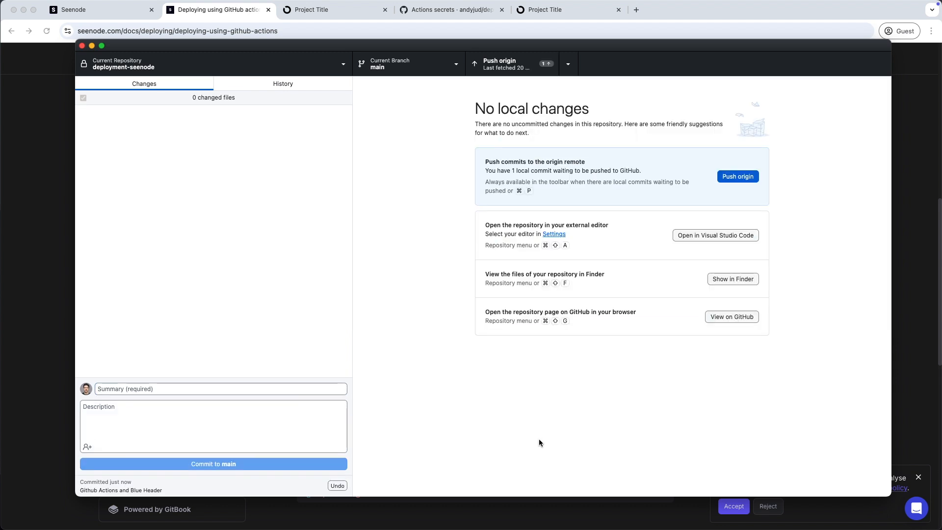
click(743, 177)
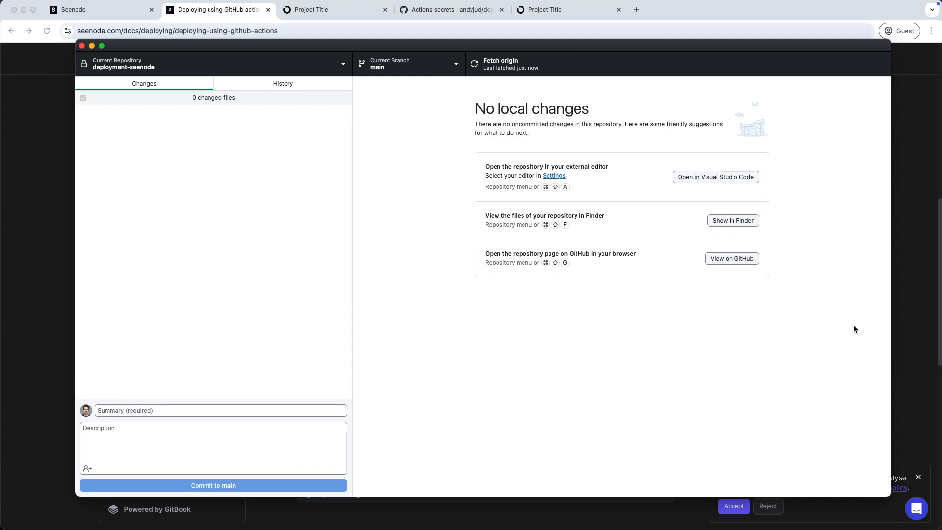
Check the successful workflow run and the Seenode deployment, then reload the live app
click(451, 10)
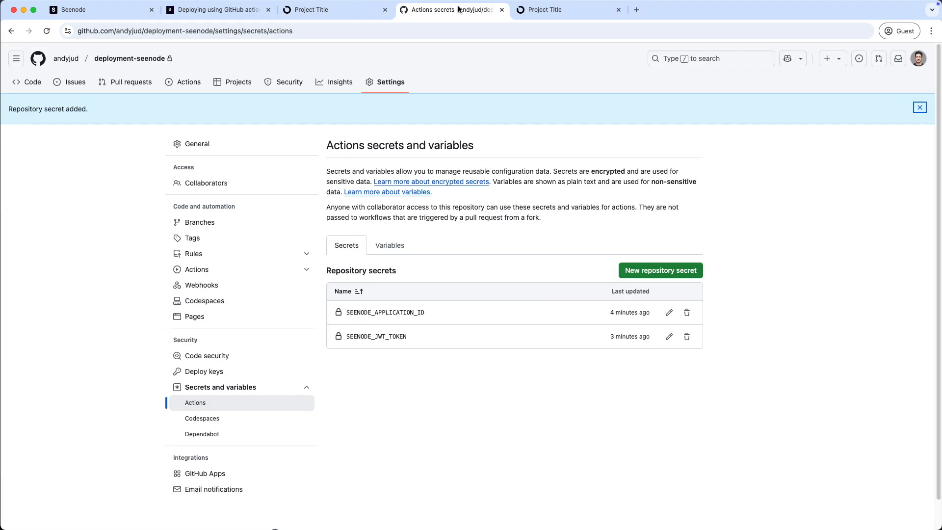
click(198, 86)
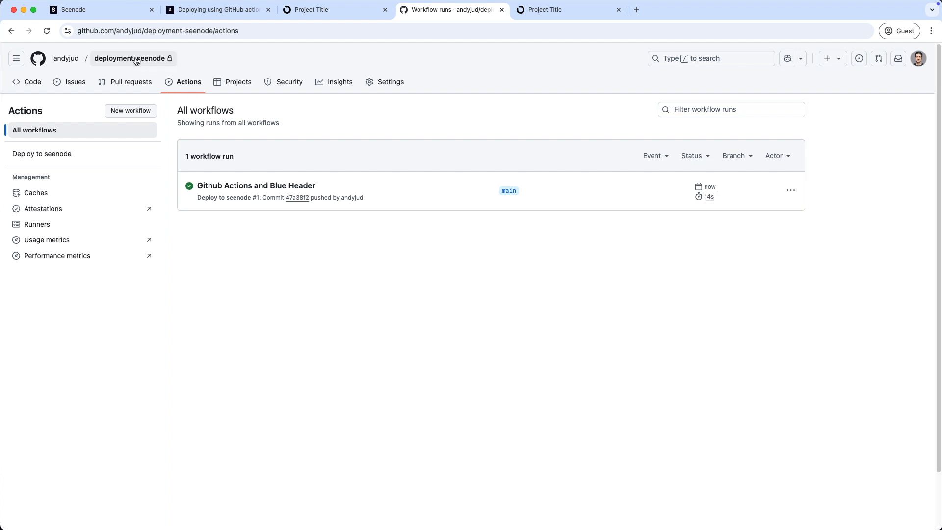
click(93, 11)
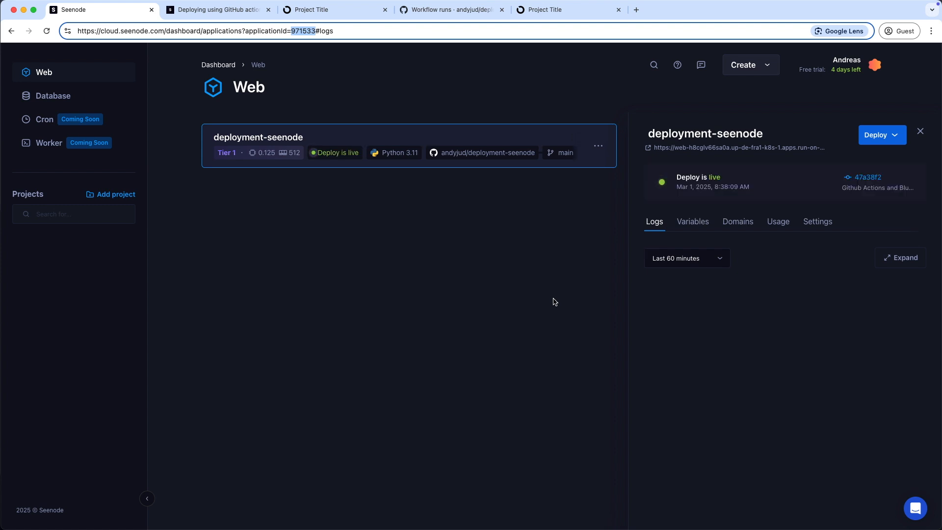
click(317, 12)
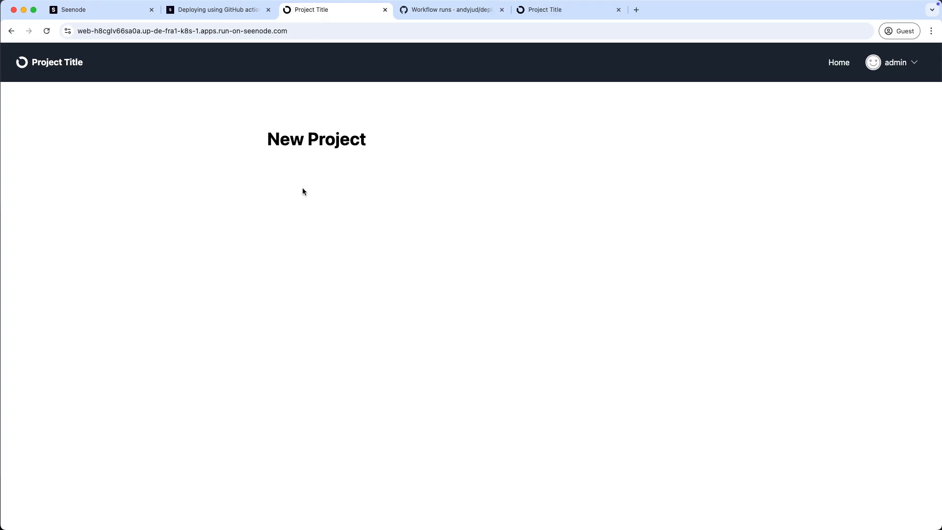
click(47, 31)
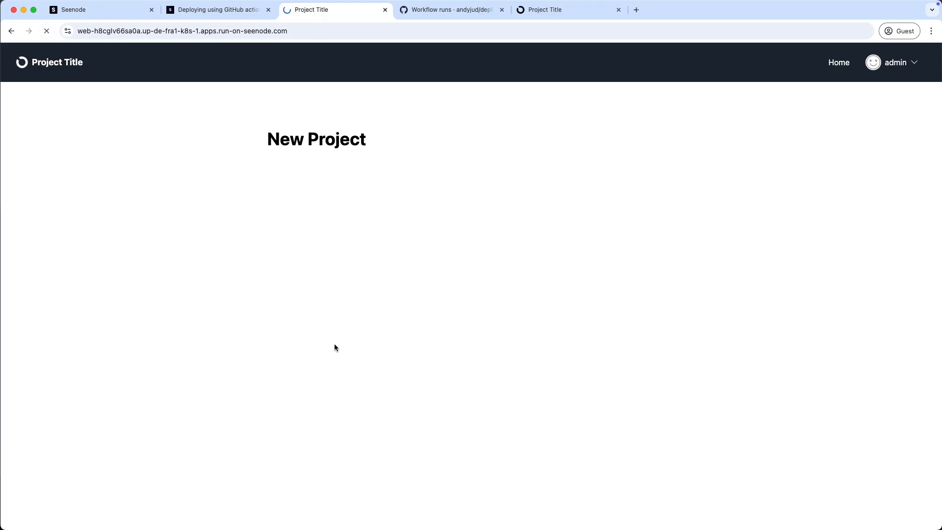